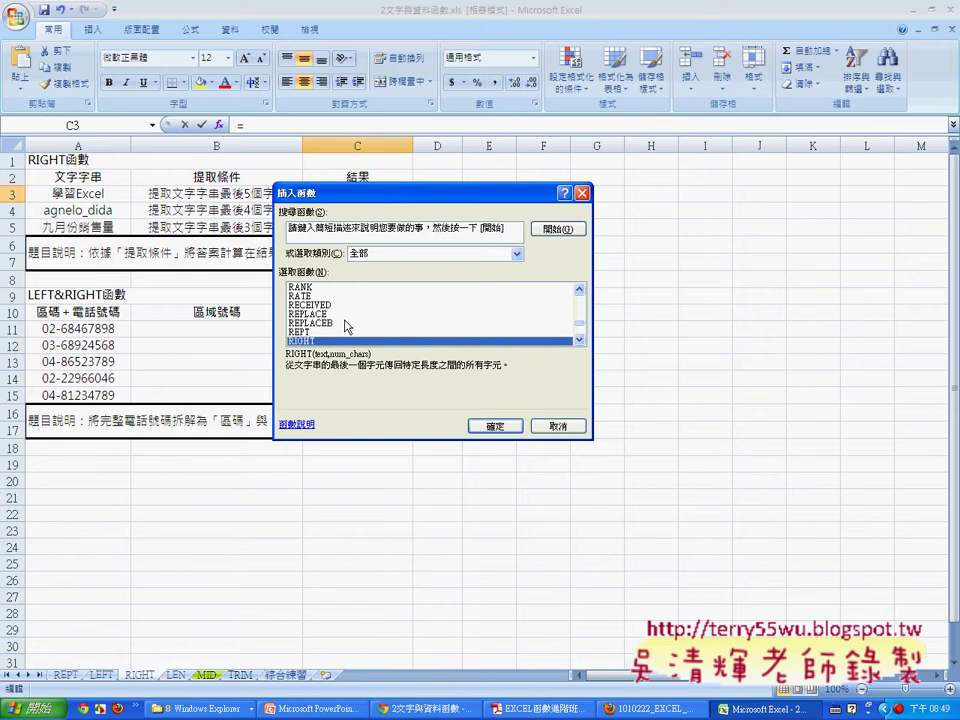
Step: Insert the RIGHT function in C3 with text A3 and 5 characters, and fill it down to C5
click(495, 426)
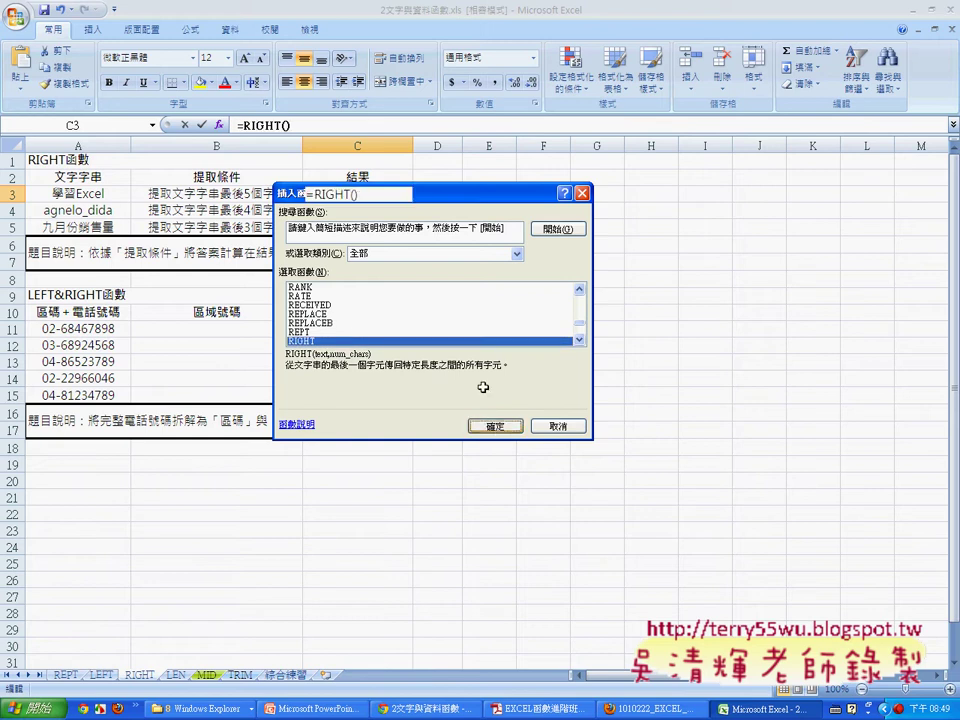
click(133, 193)
click(324, 280)
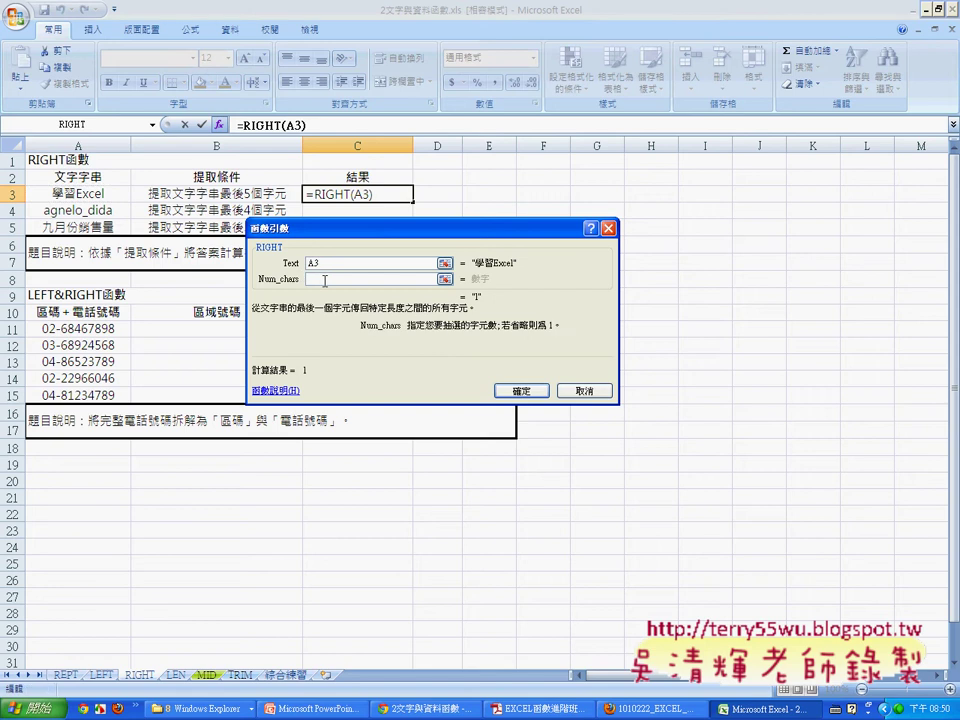
text(5)
key(Return)
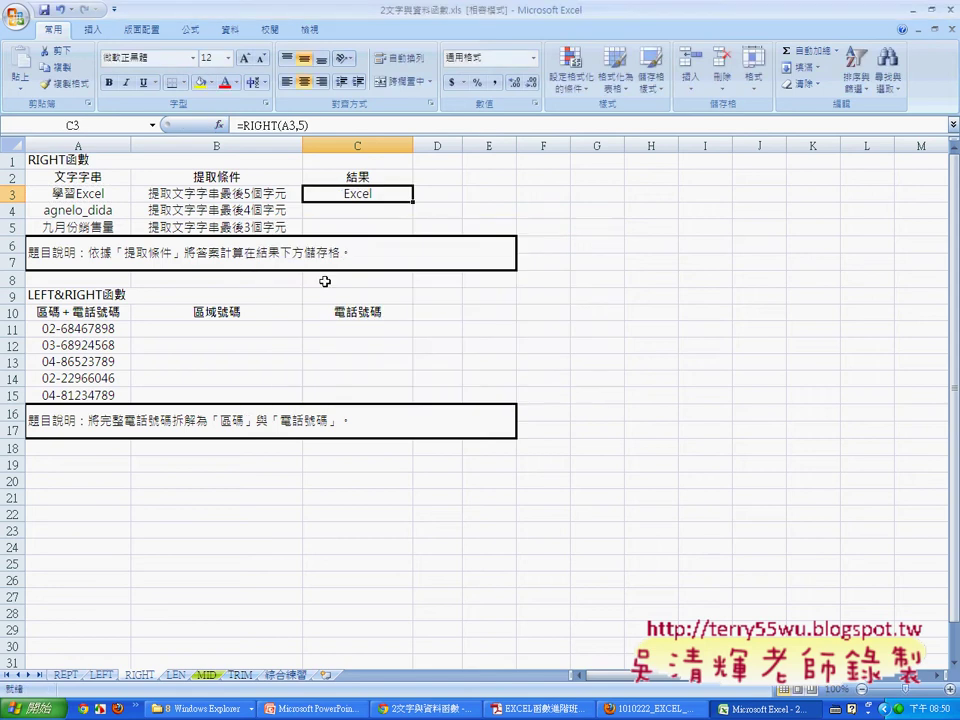
drag(412, 201, 410, 228)
Step: Set the number of characters in C4's RIGHT function to 4
click(407, 214)
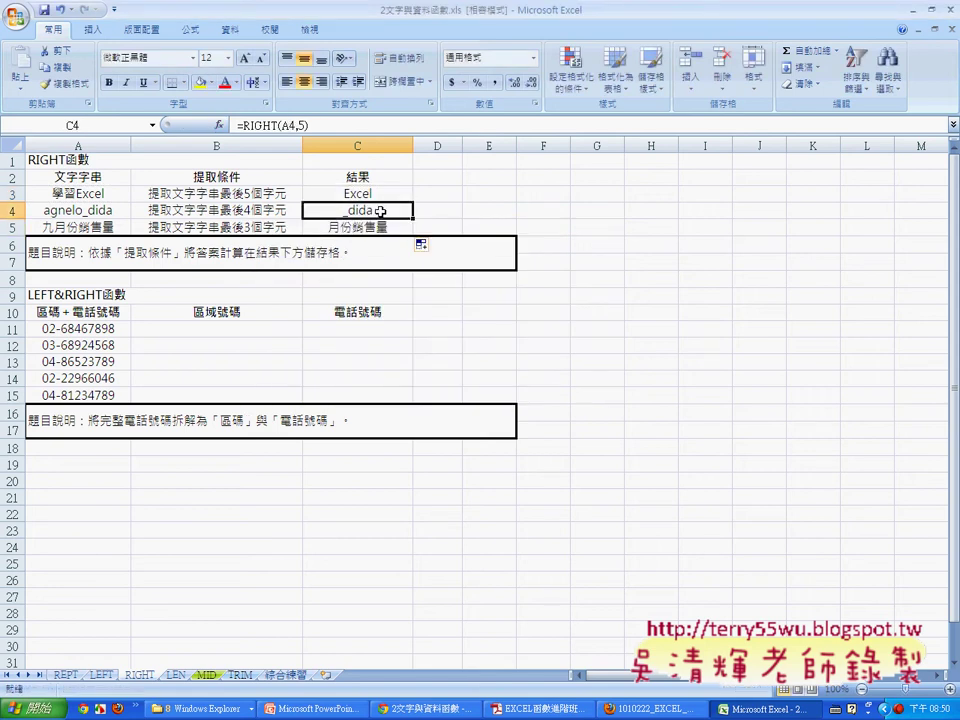
click(258, 126)
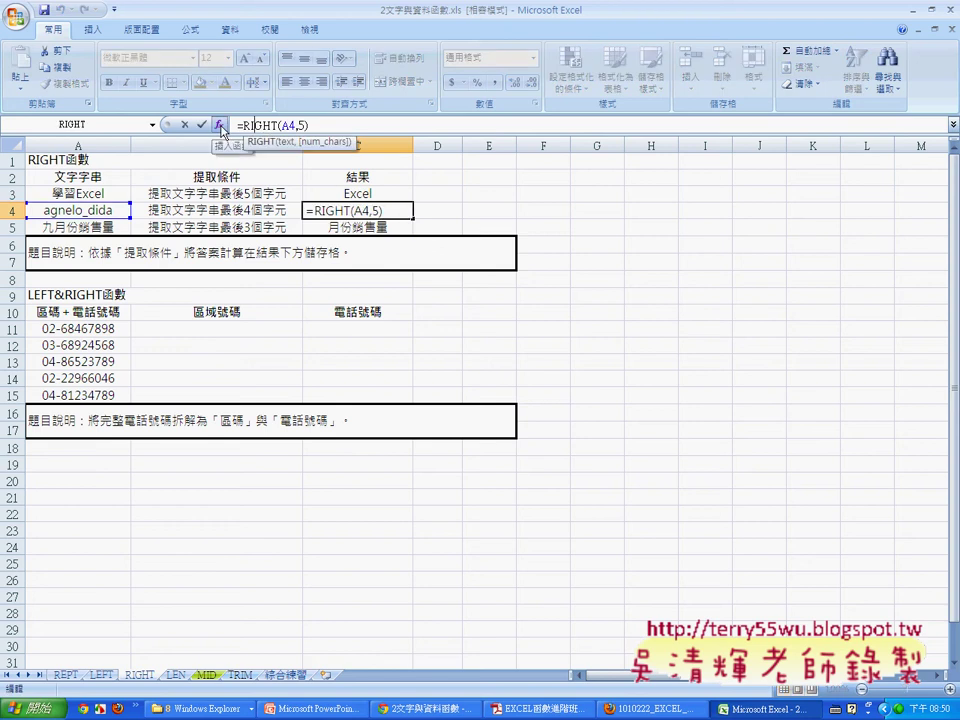
click(221, 130)
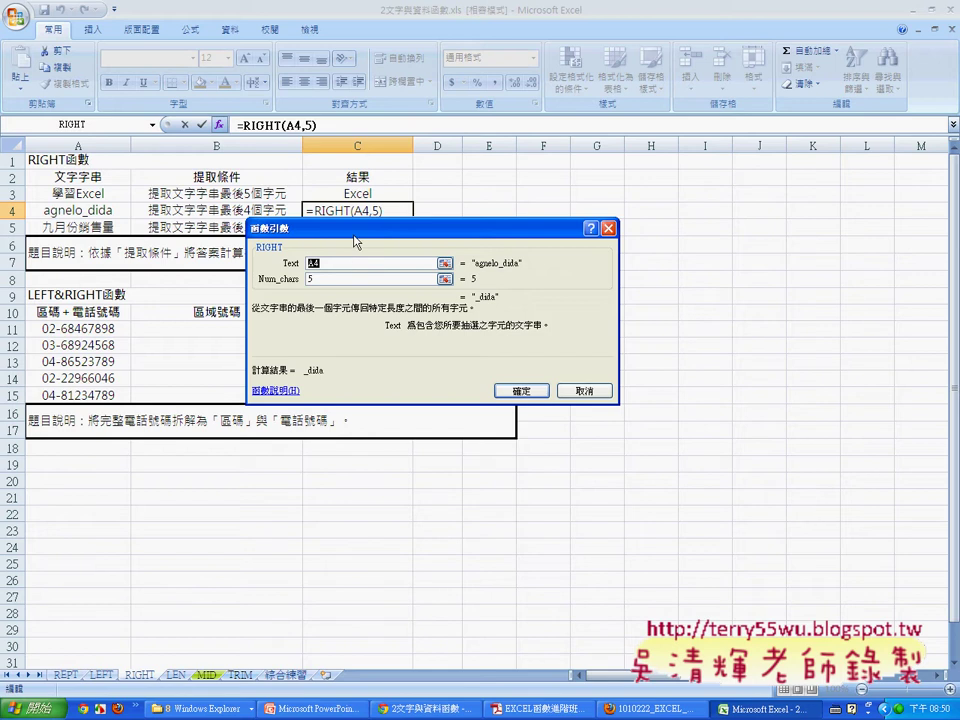
click(353, 322)
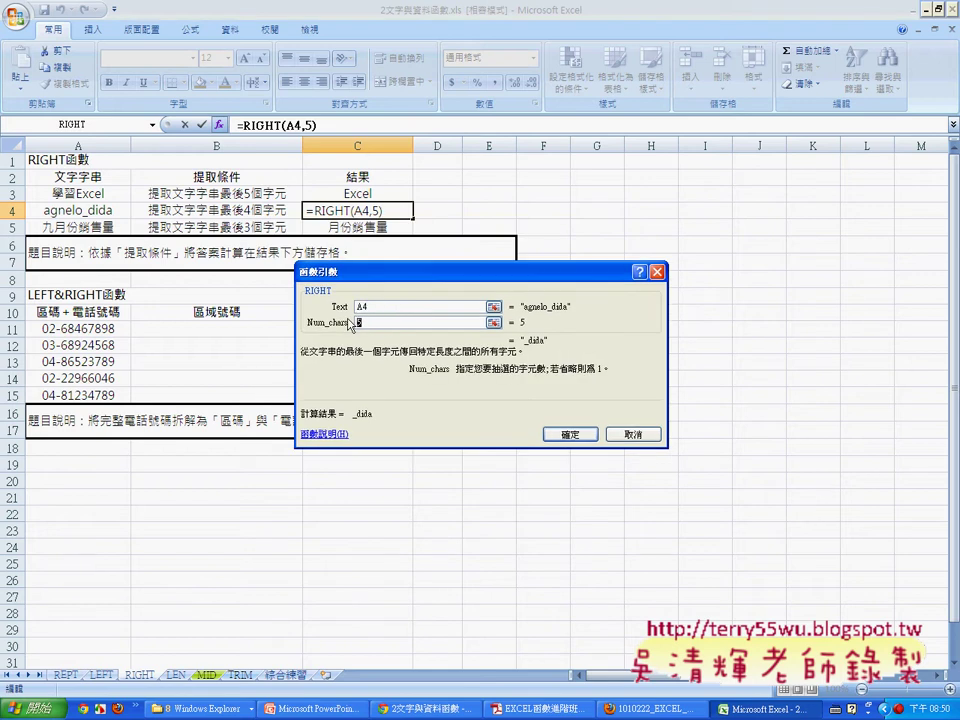
text(4)
click(569, 434)
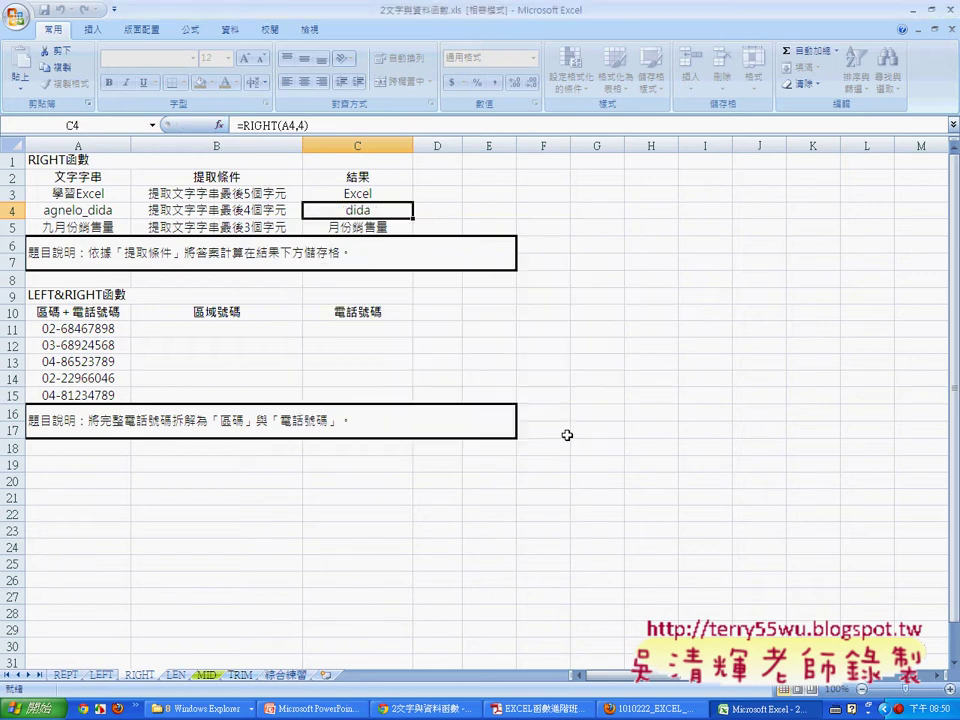
Step: Change the character count in C5's RIGHT formula to 3
click(381, 226)
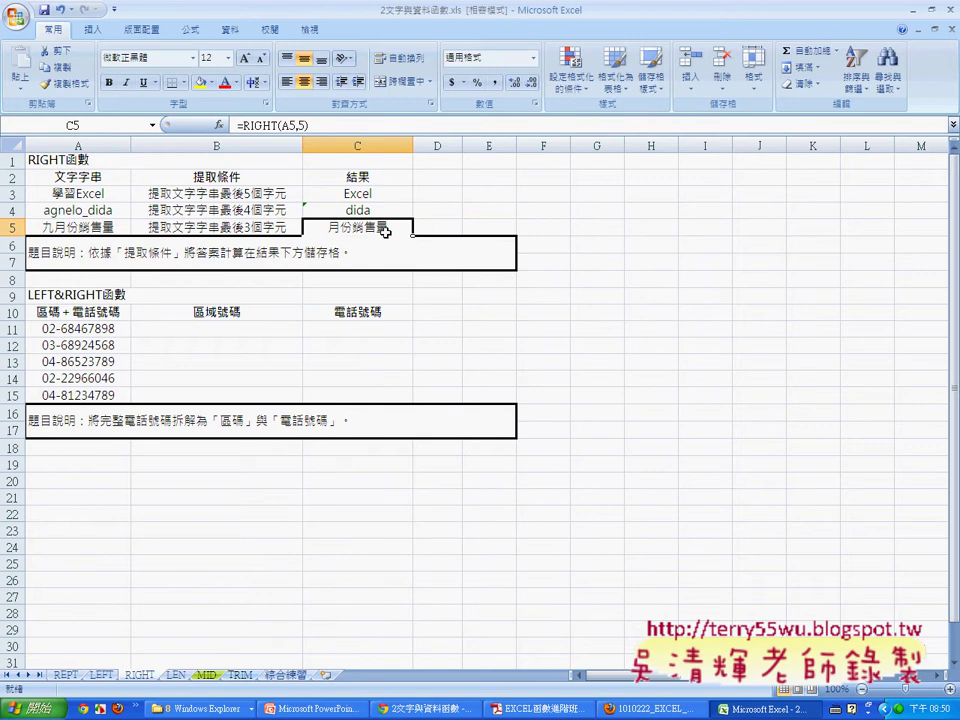
double_click(301, 125)
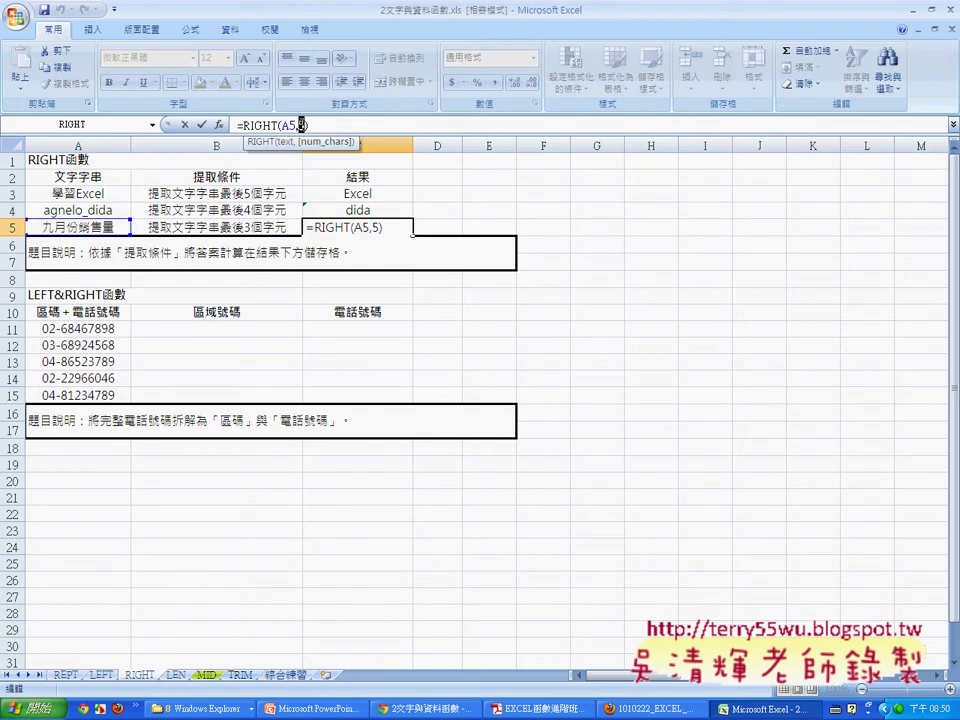
text(3)
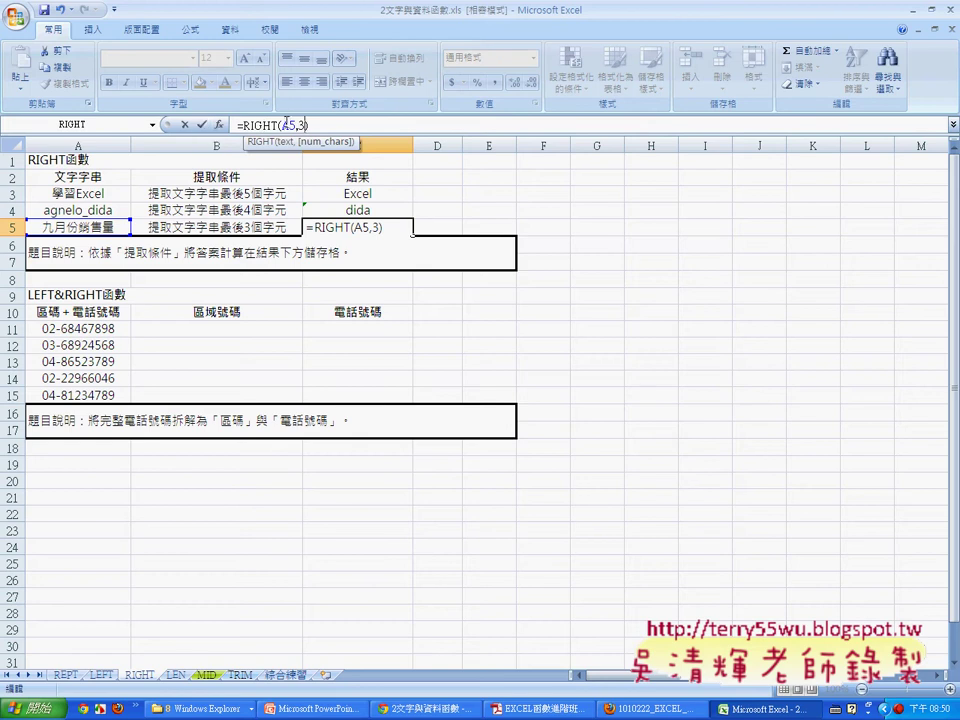
click(202, 125)
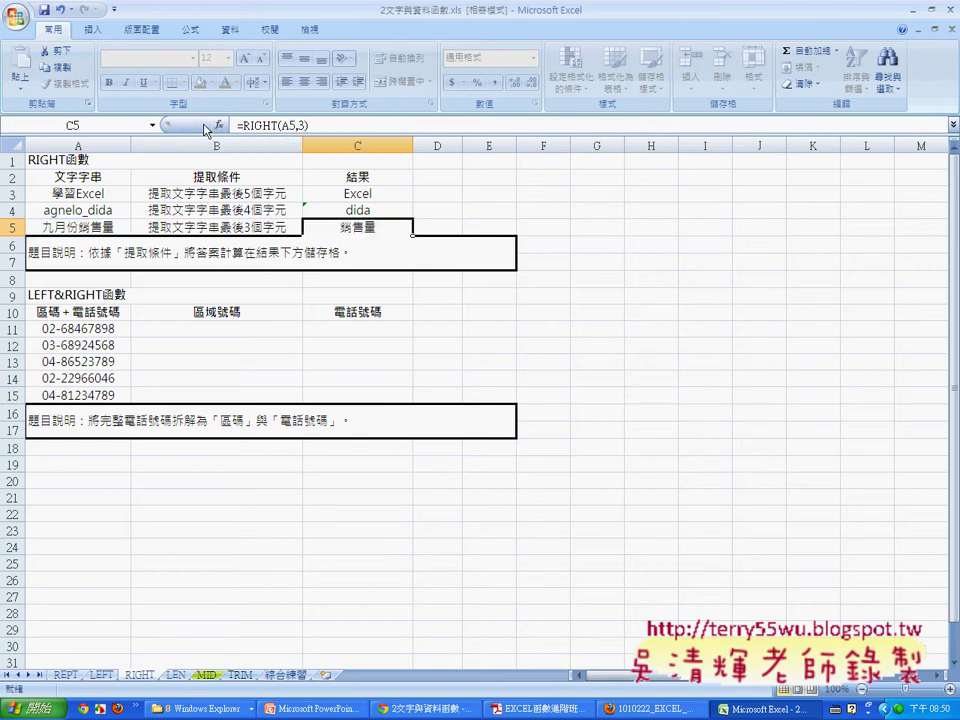
click(212, 328)
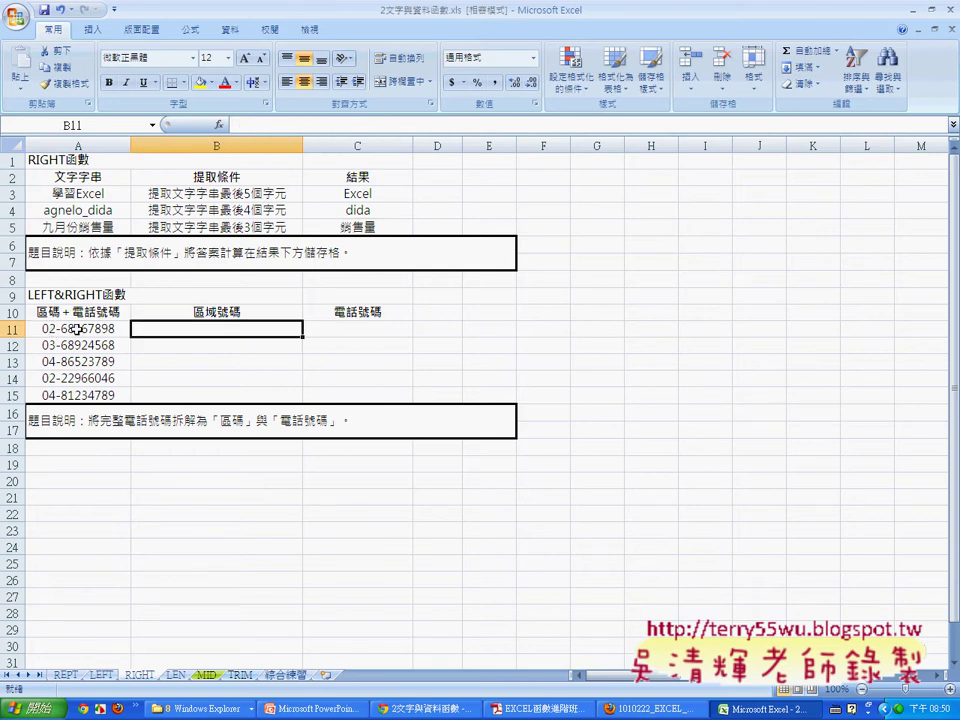
click(358, 328)
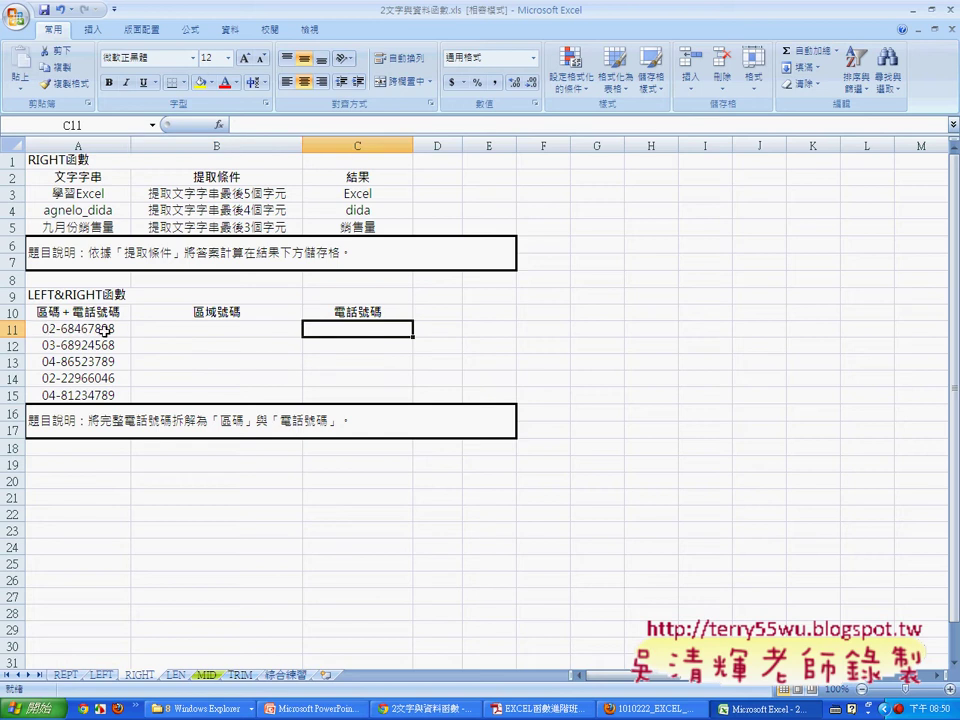
mouse_move(141, 326)
mouse_down()
mouse_move(244, 339)
mouse_move(345, 395)
mouse_up()
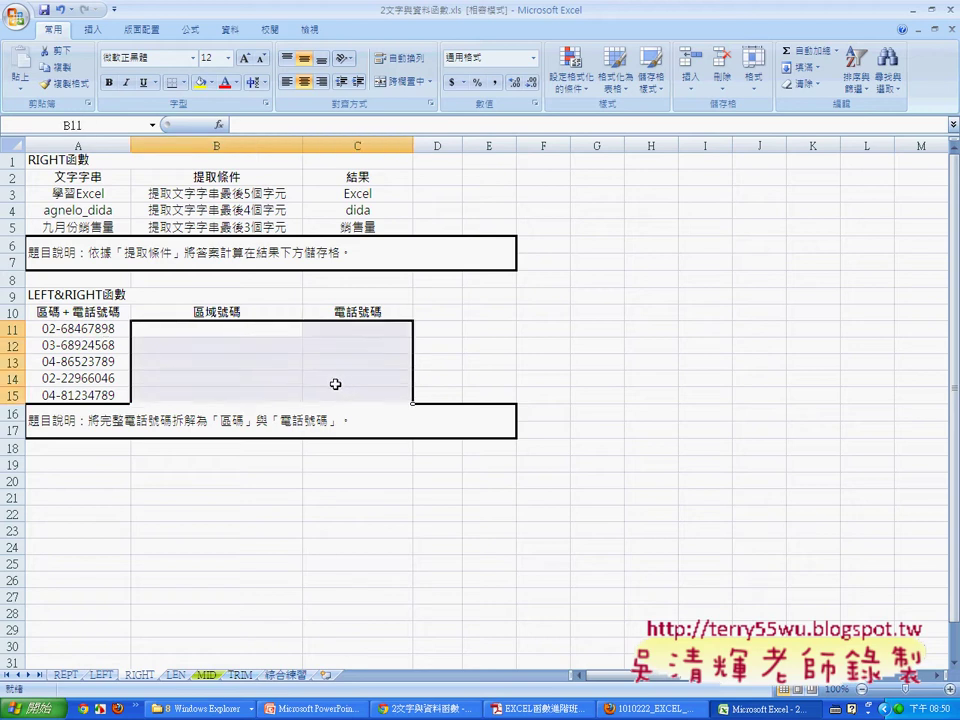
Step: On the LEN sheet, insert the LEN function in C3, the first cell under 長度
click(176, 676)
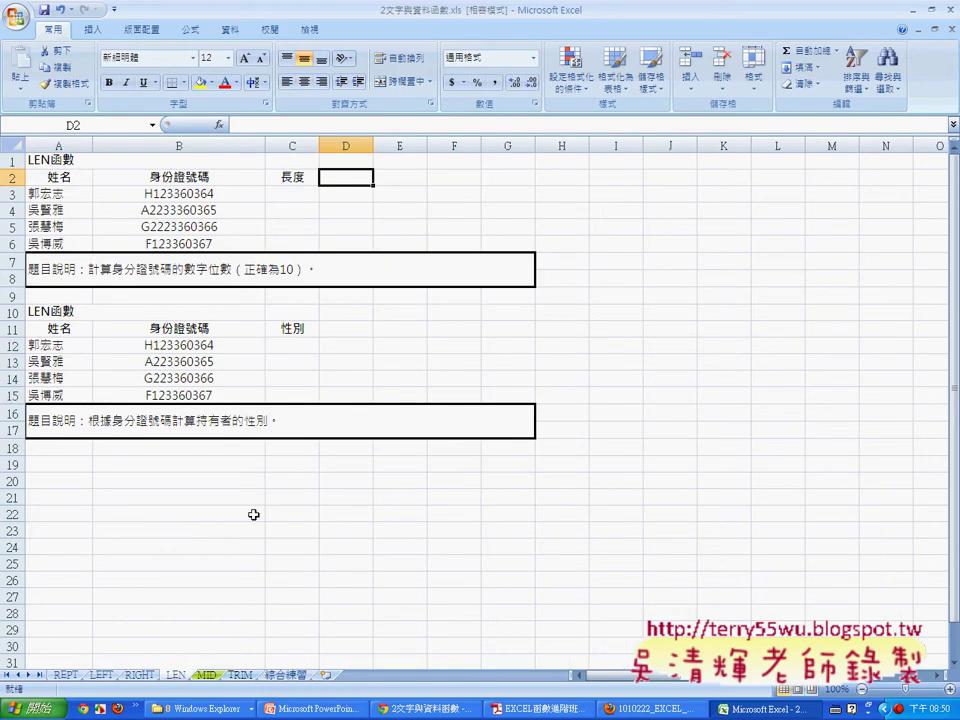
click(220, 197)
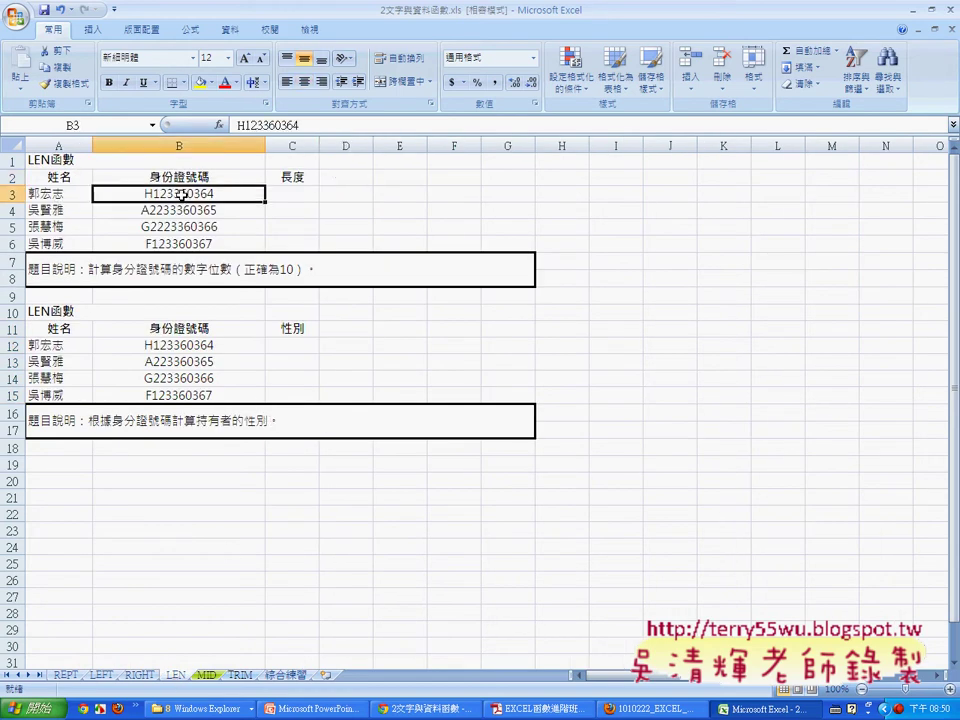
click(300, 198)
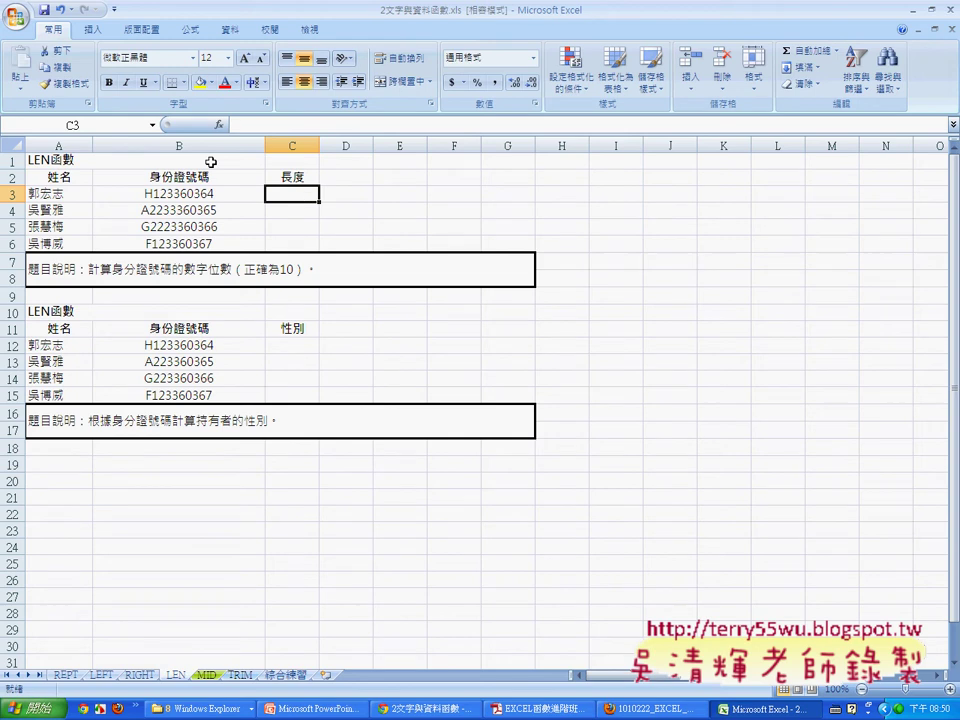
click(219, 125)
click(371, 358)
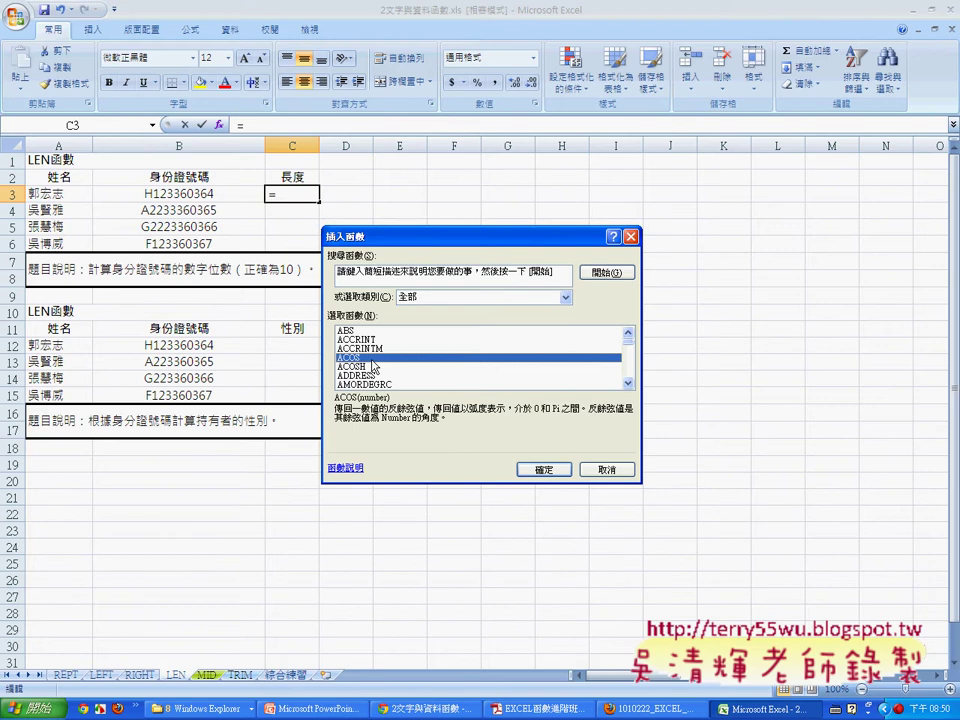
text(le)
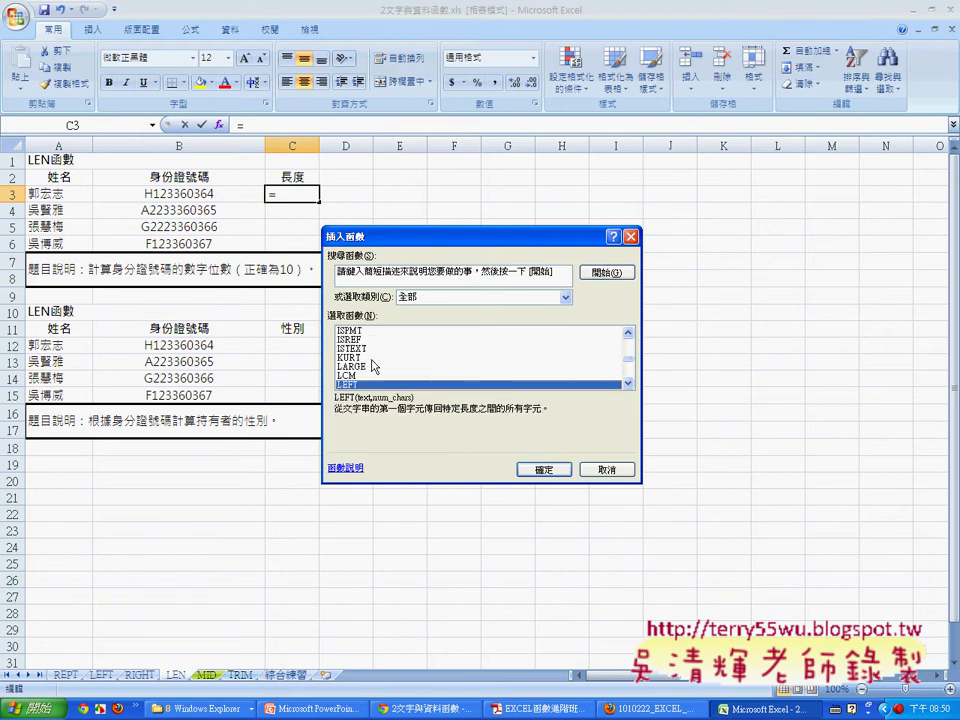
click(628, 383)
click(628, 383)
click(356, 385)
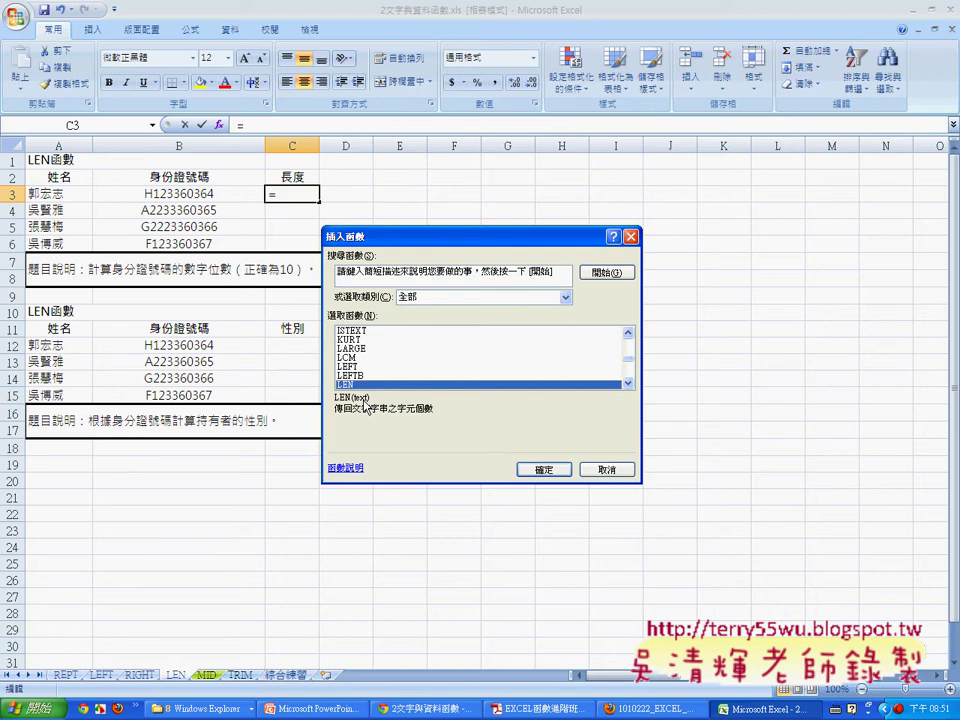
click(548, 470)
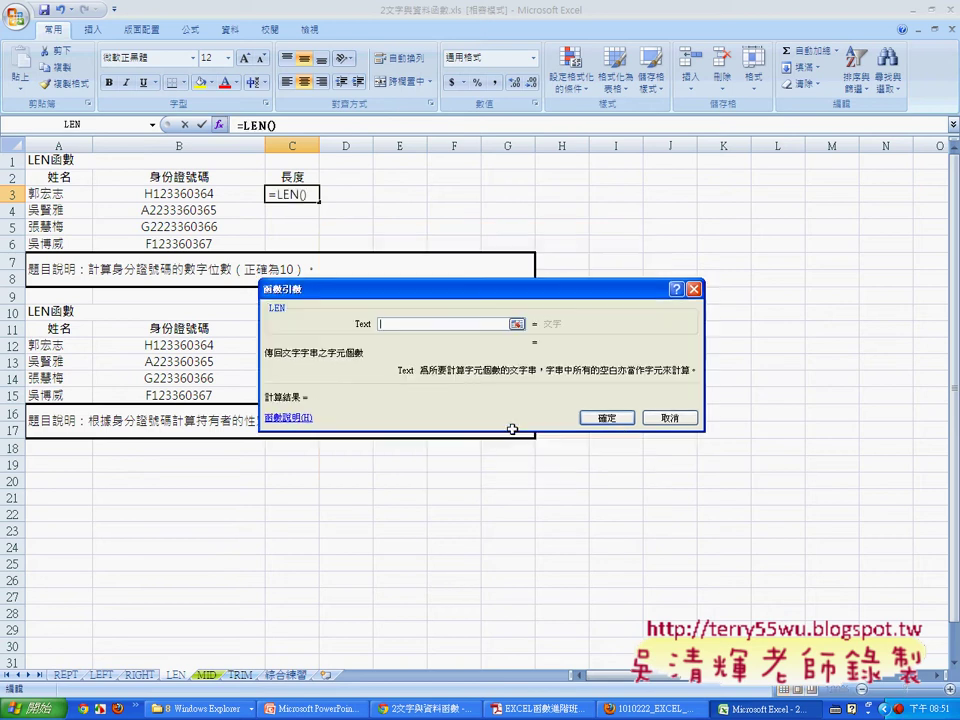
Step: Use B3 as the text argument of the LEN function and fill the formula down to C6
click(165, 193)
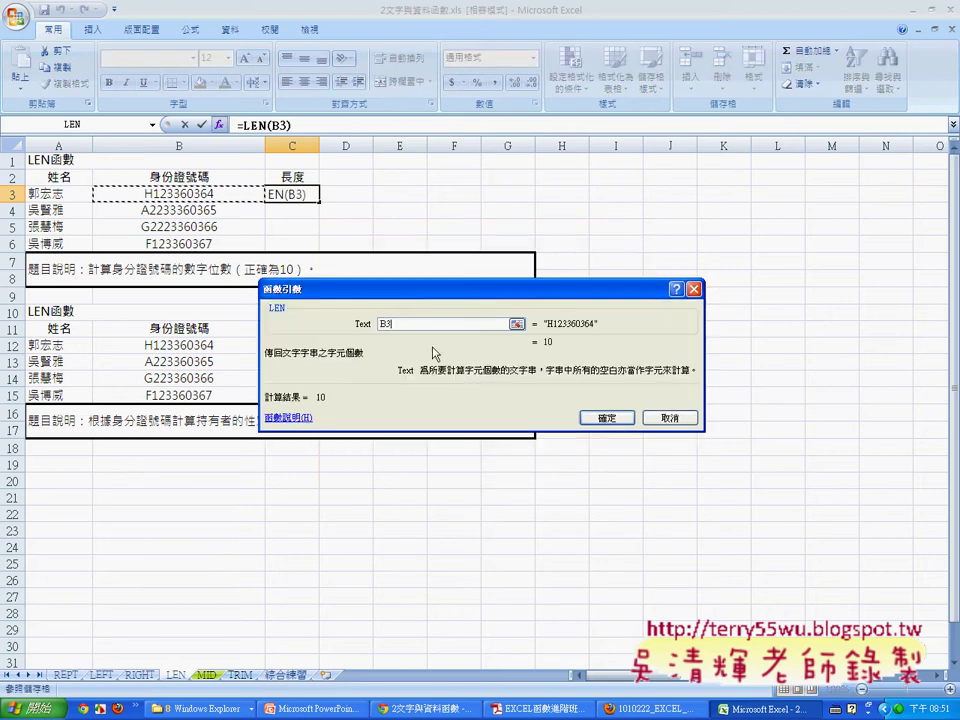
click(610, 419)
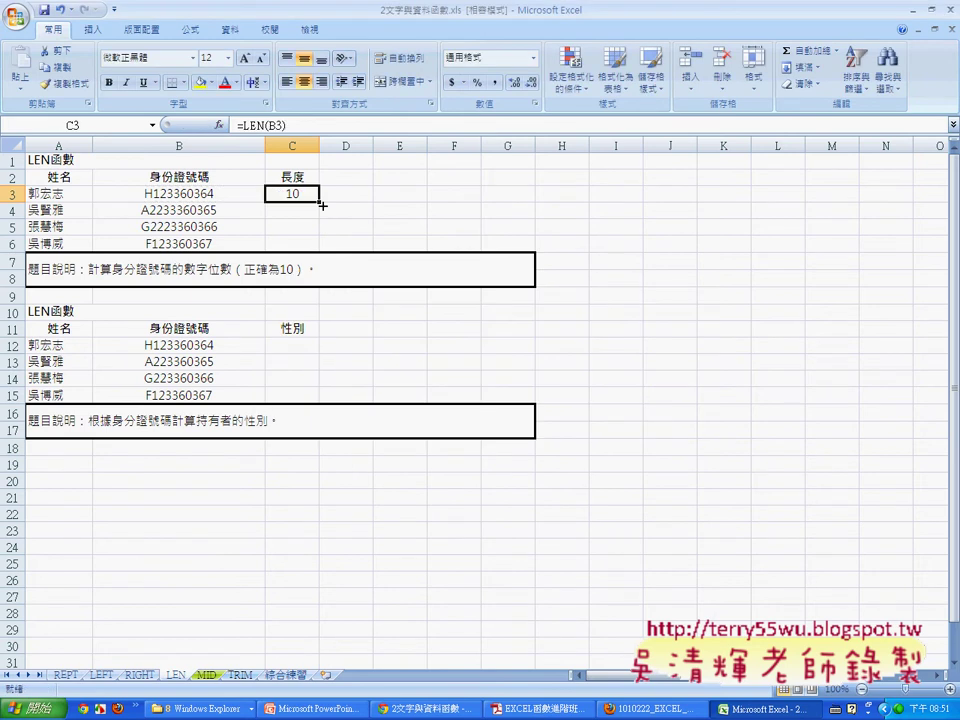
drag(317, 203, 317, 246)
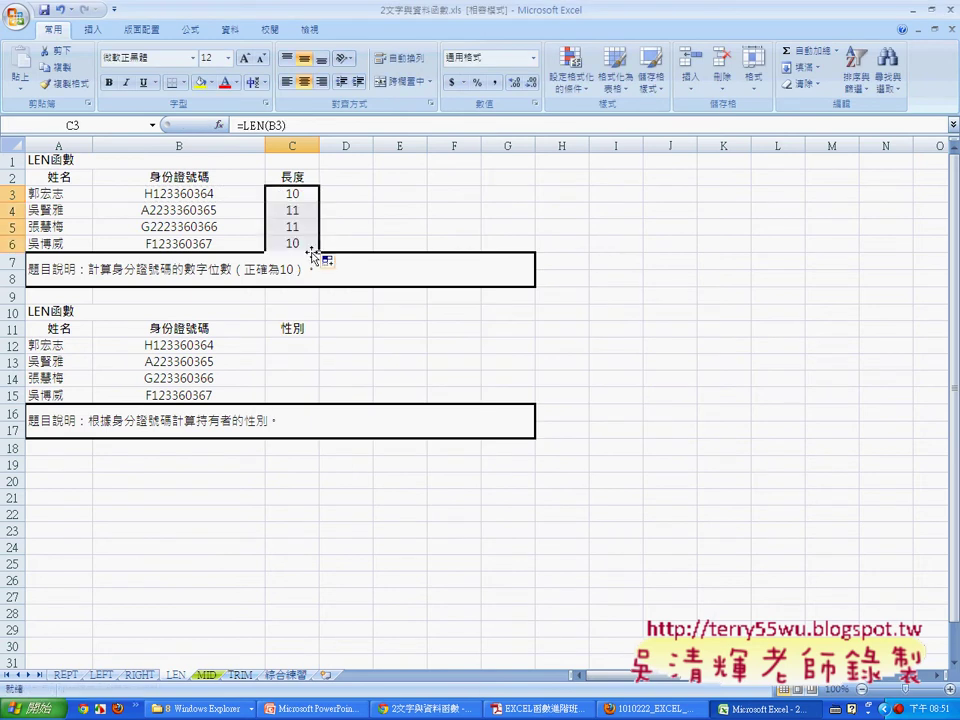
Step: Widen column D, beside the 長度 results, to about twice its width
click(351, 194)
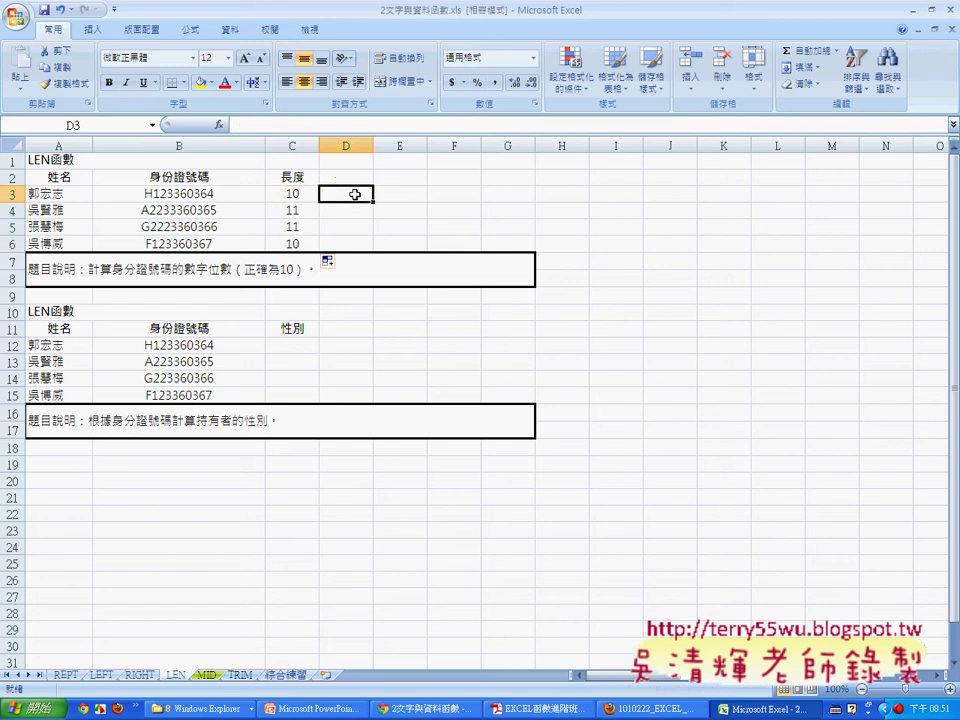
click(381, 176)
click(354, 178)
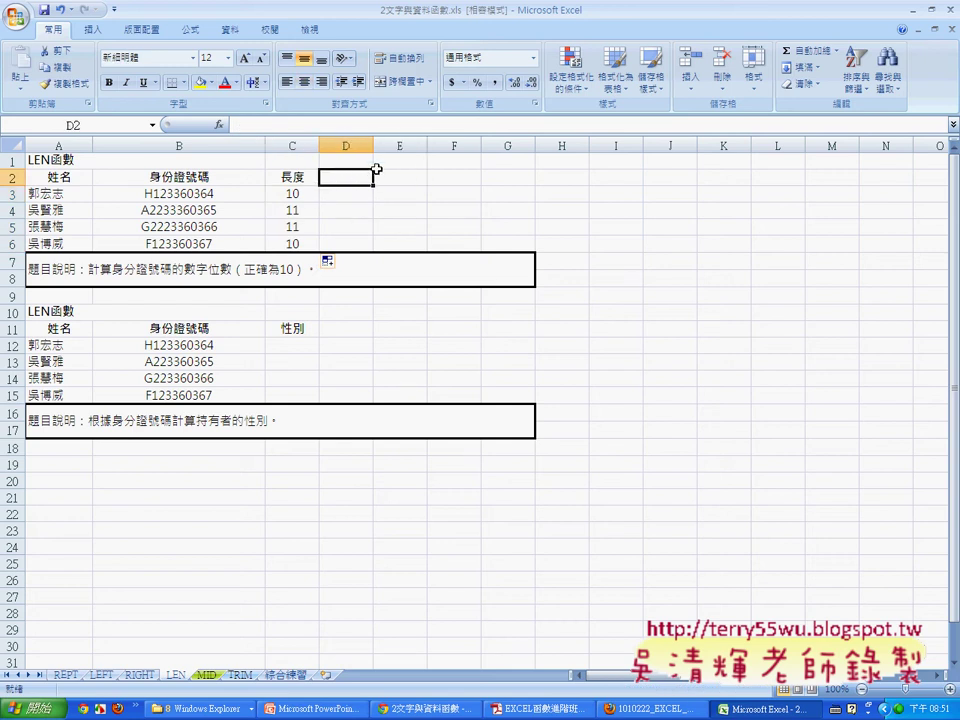
drag(376, 143, 432, 143)
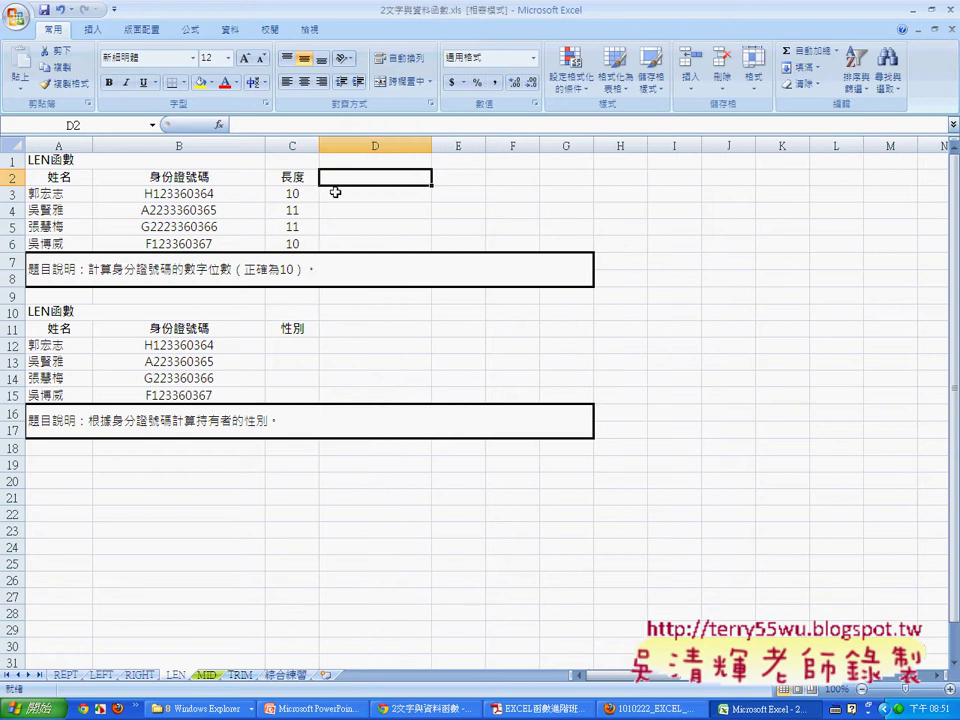
Step: Enter the heading 是否正確 in D2
key(alt)
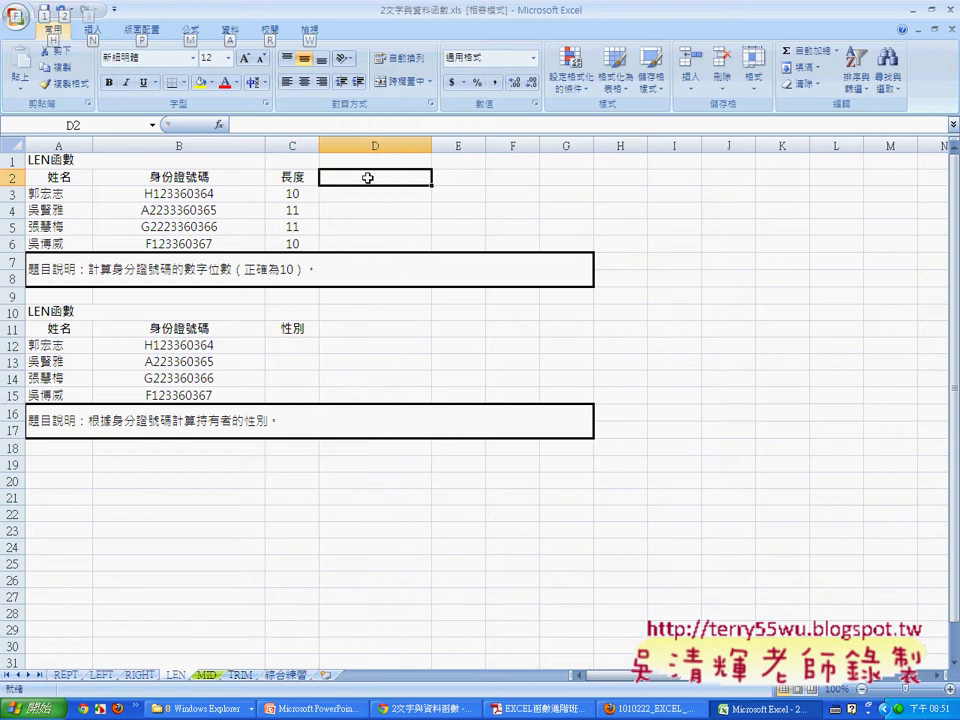
key(alt)
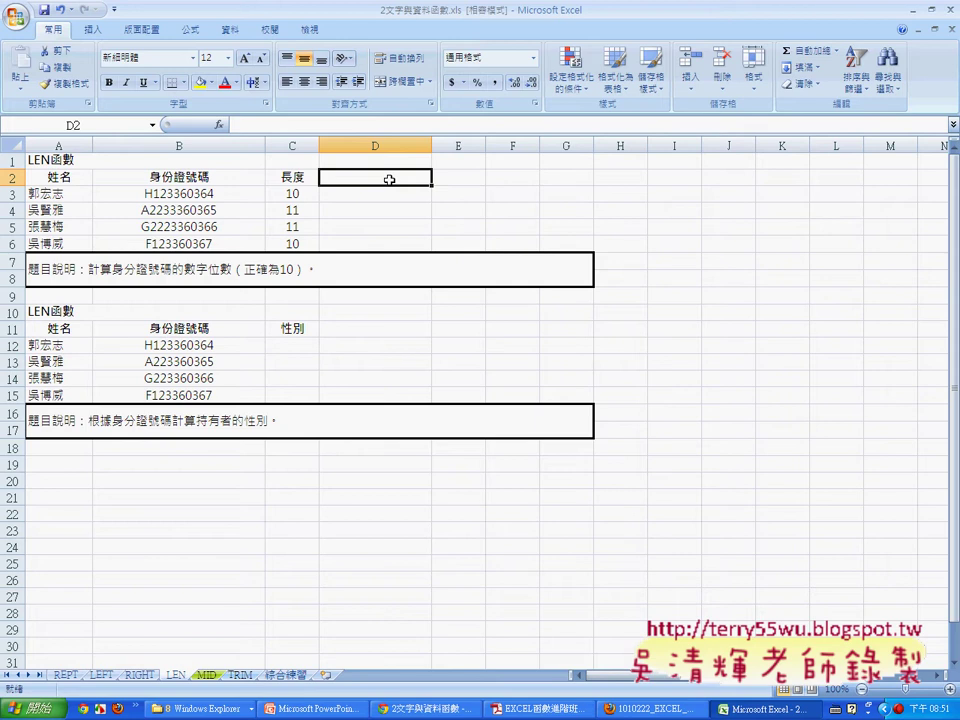
key(ctrl+space)
text(ㄏ)
text(是)
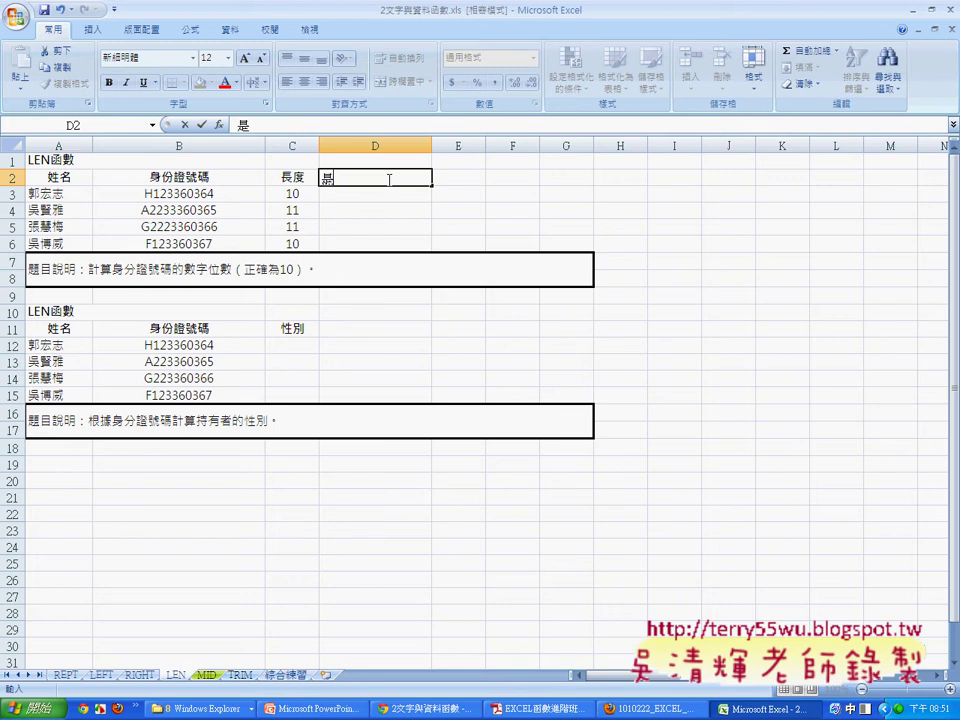
text(ㄈ)
text(否)
text(5)
key(slash)
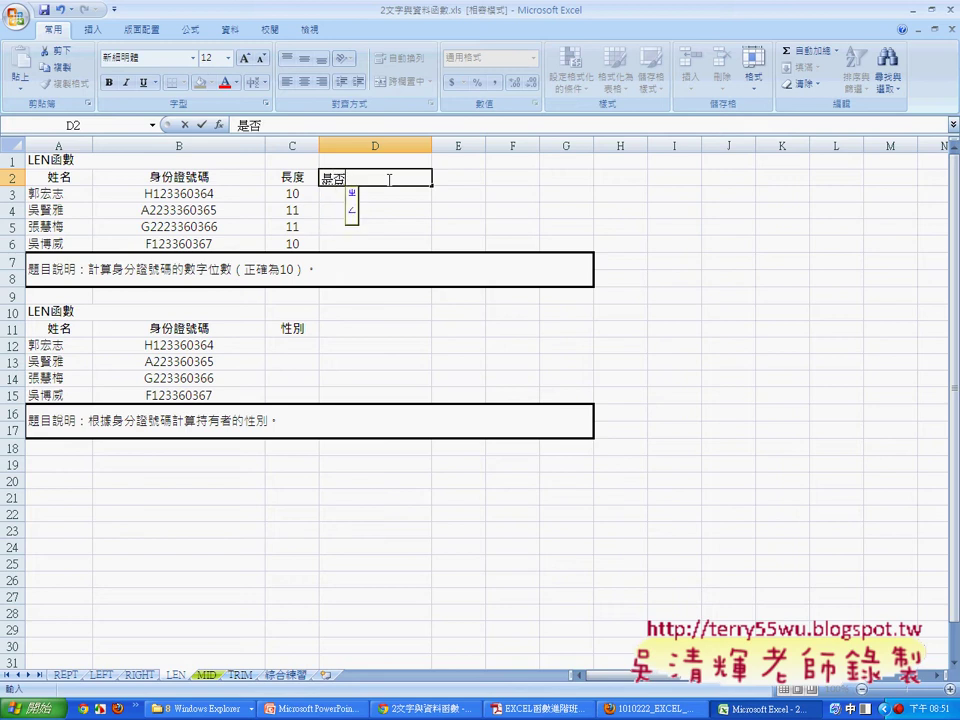
text(正)
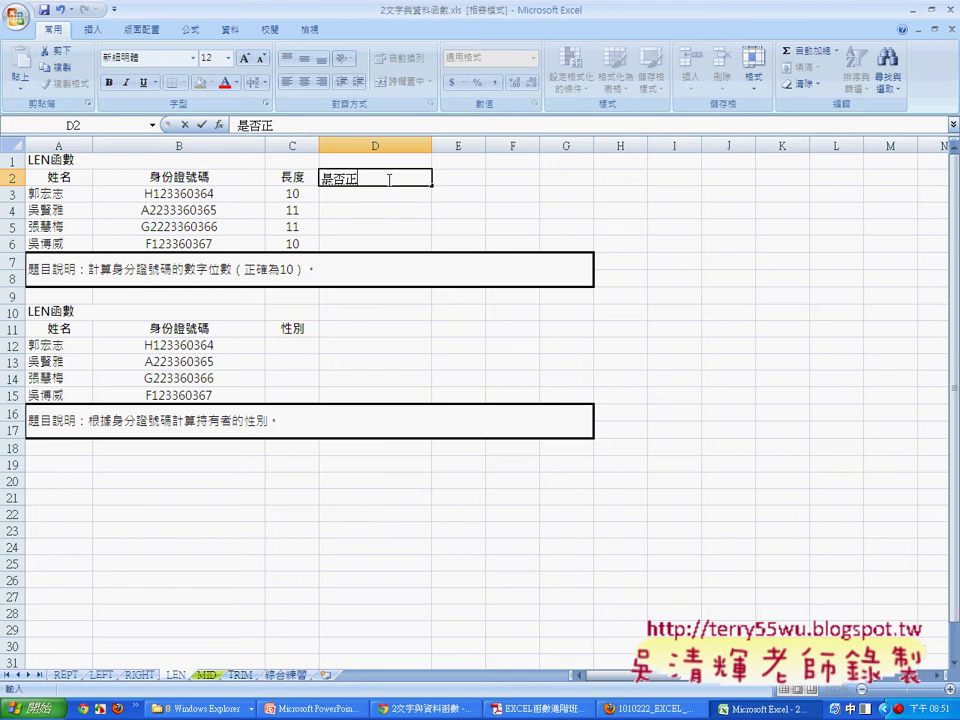
text(確)
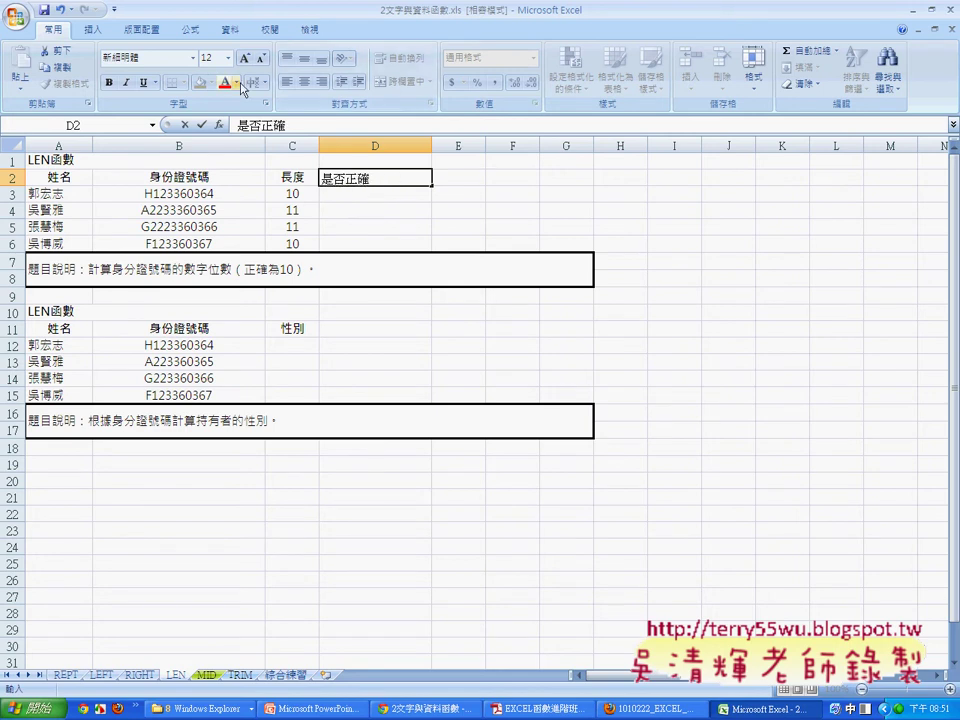
key(Return)
click(202, 125)
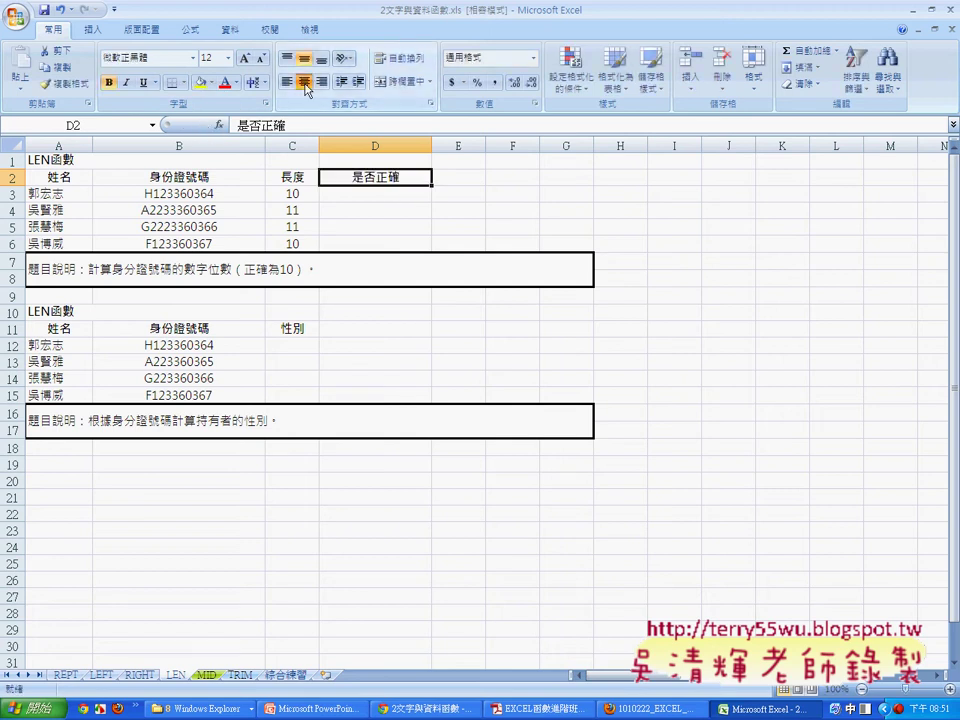
Step: Center the contents of D3 to D6 under 是否正確 and insert the IF function in D3
click(369, 193)
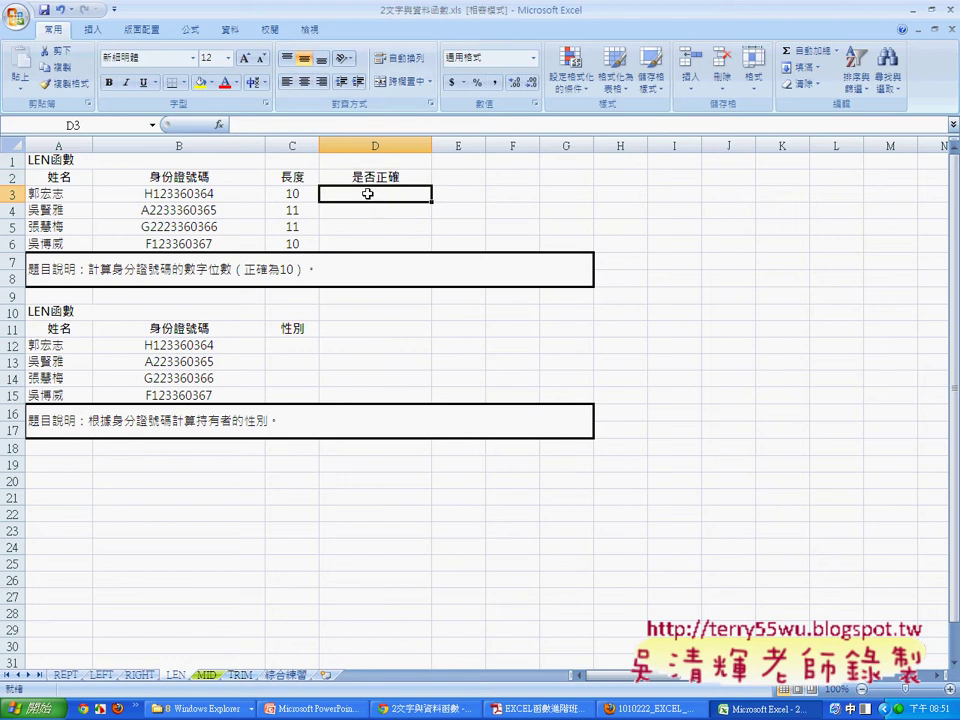
drag(368, 193, 375, 243)
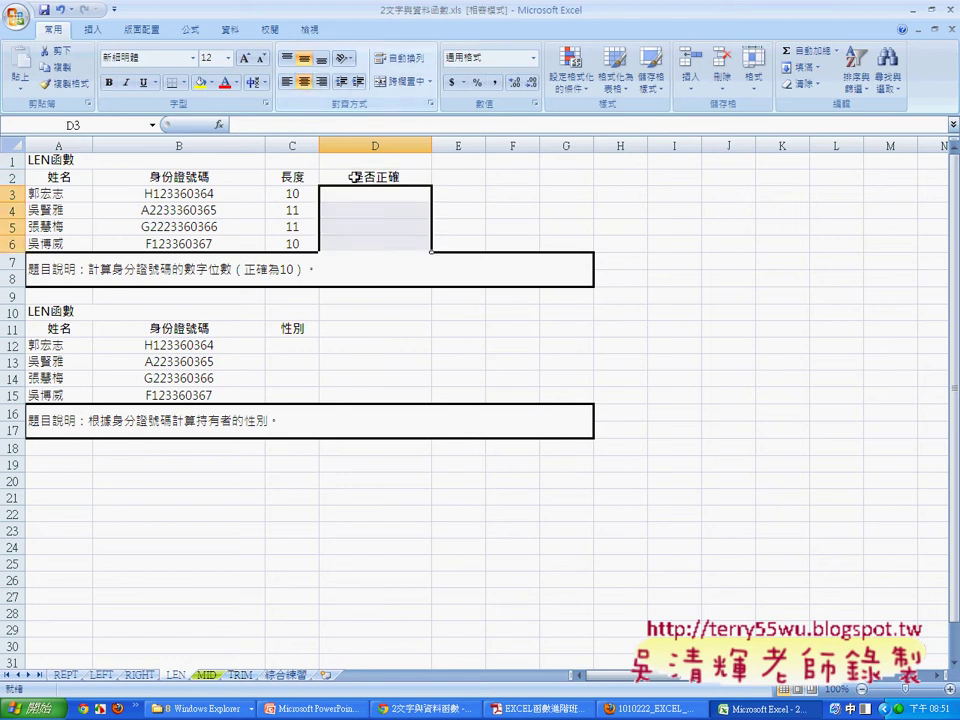
click(367, 196)
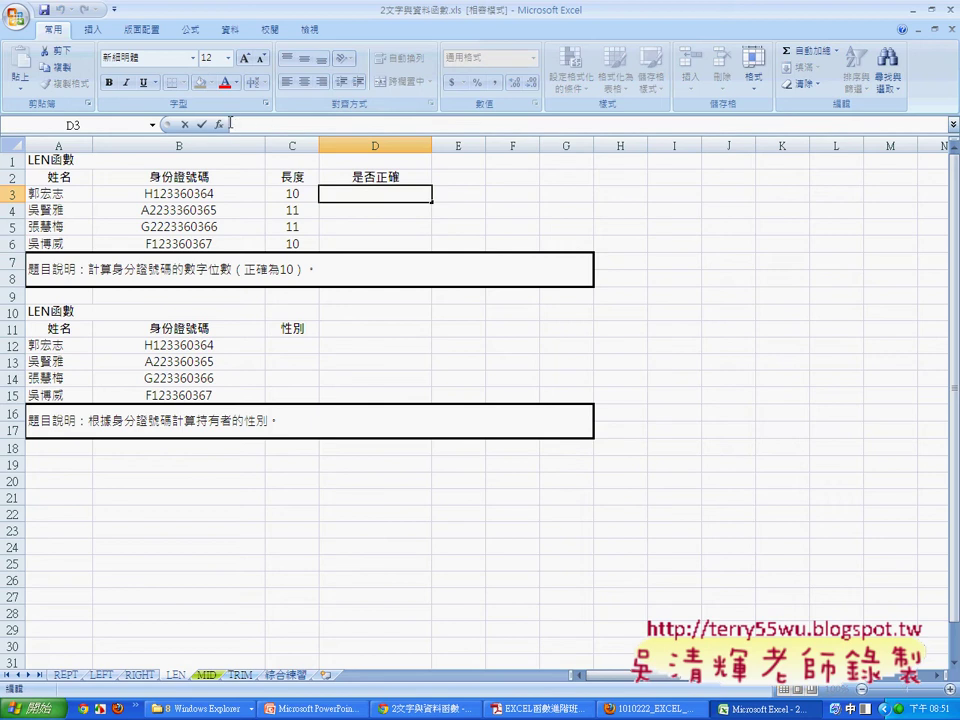
click(218, 125)
click(426, 297)
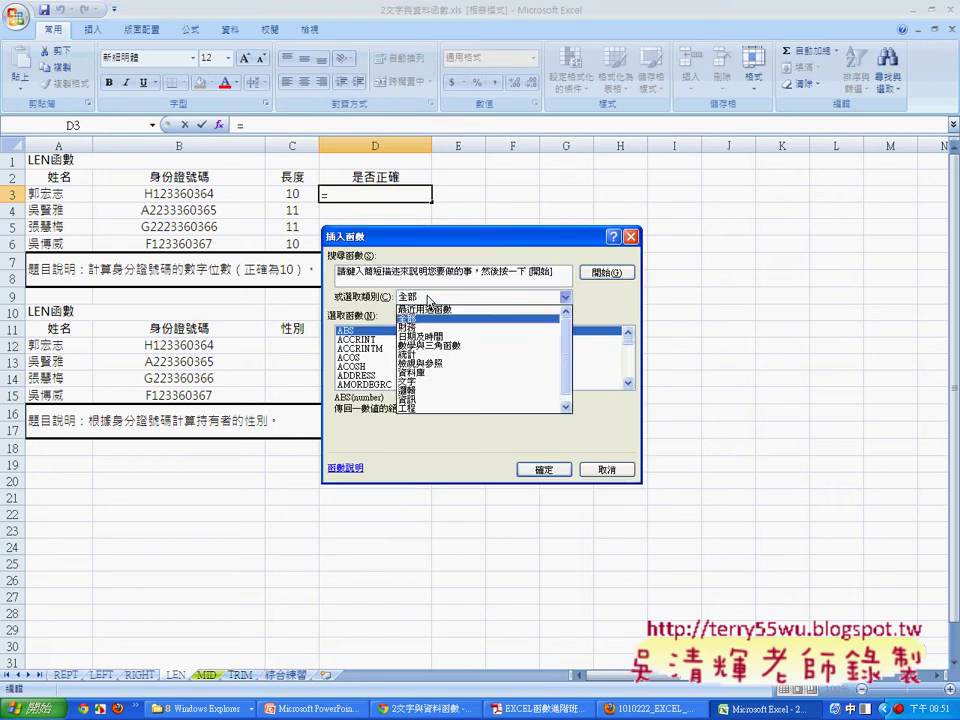
click(426, 310)
click(349, 348)
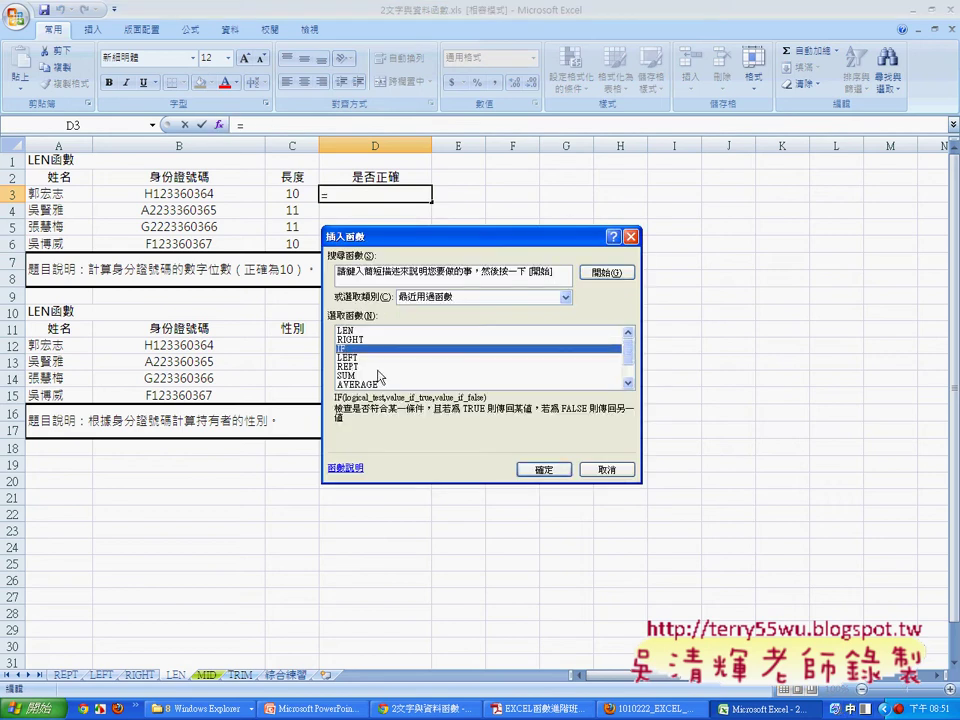
click(543, 469)
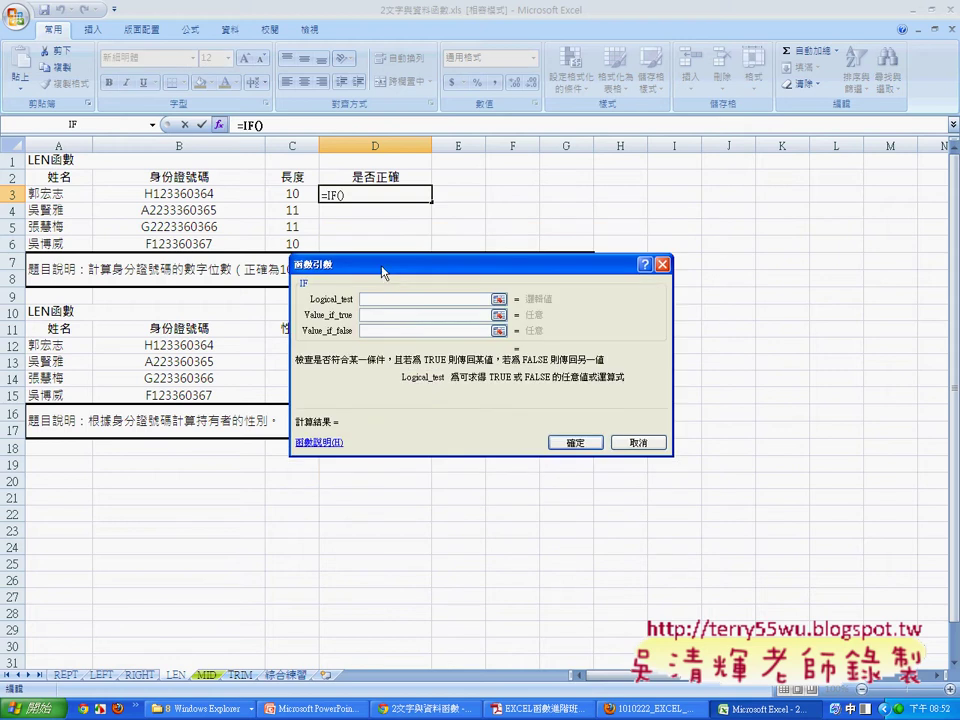
Step: Set the IF function's logical test to C3=10
drag(384, 270, 408, 307)
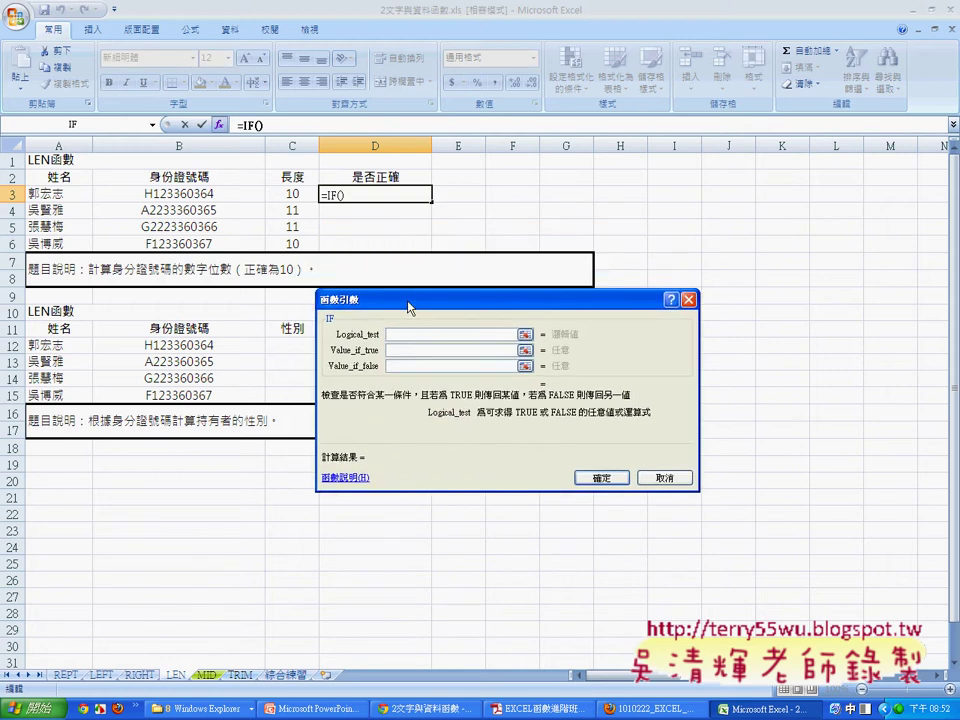
click(292, 193)
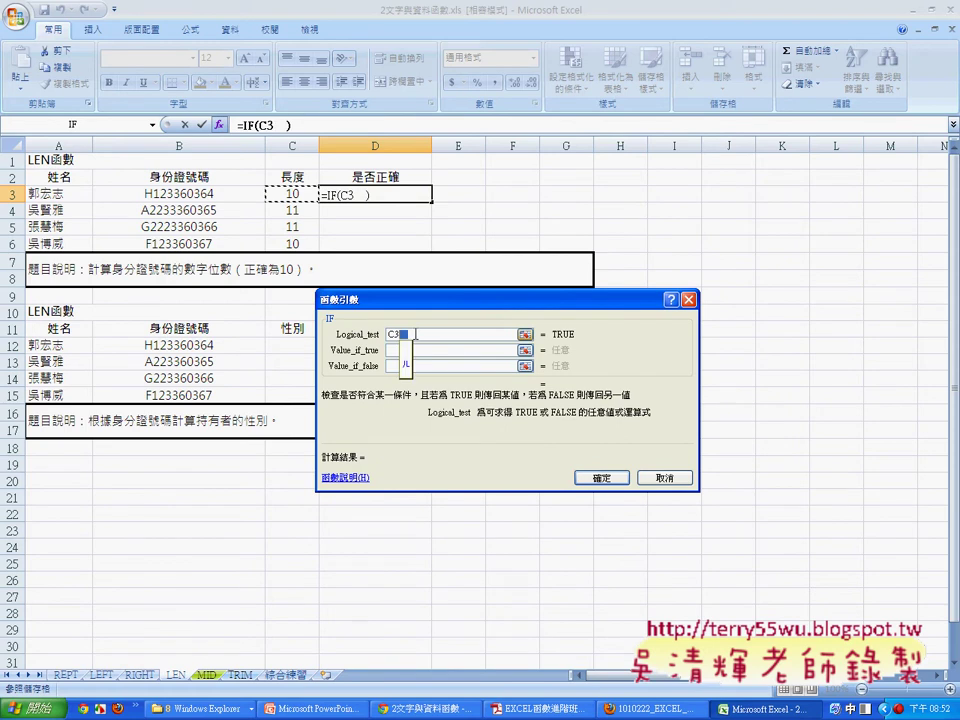
text(=)
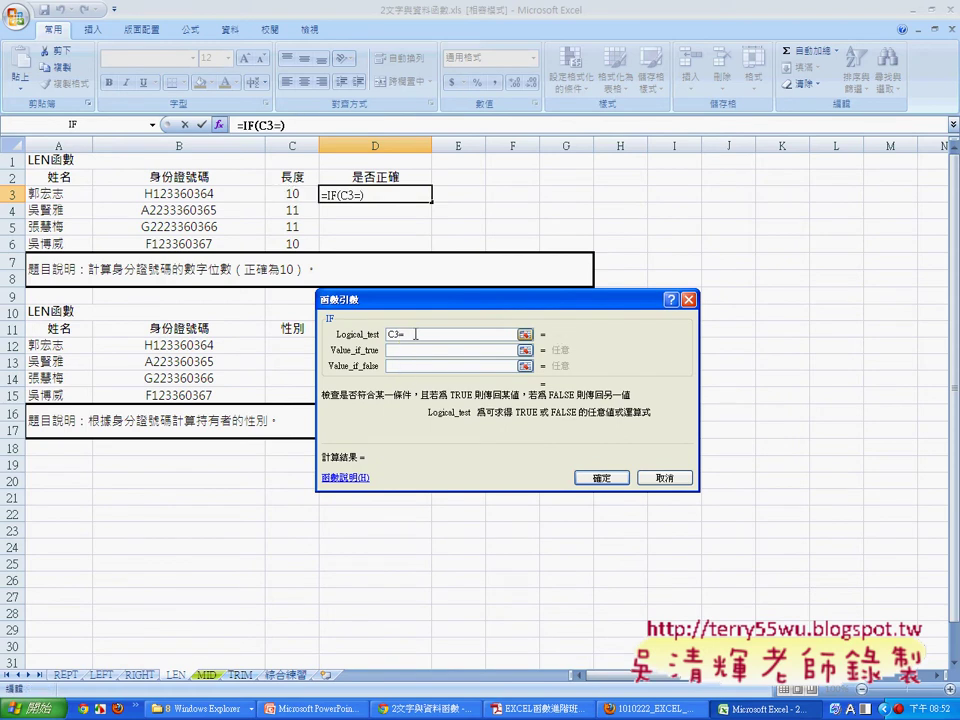
text(10)
key(Tab)
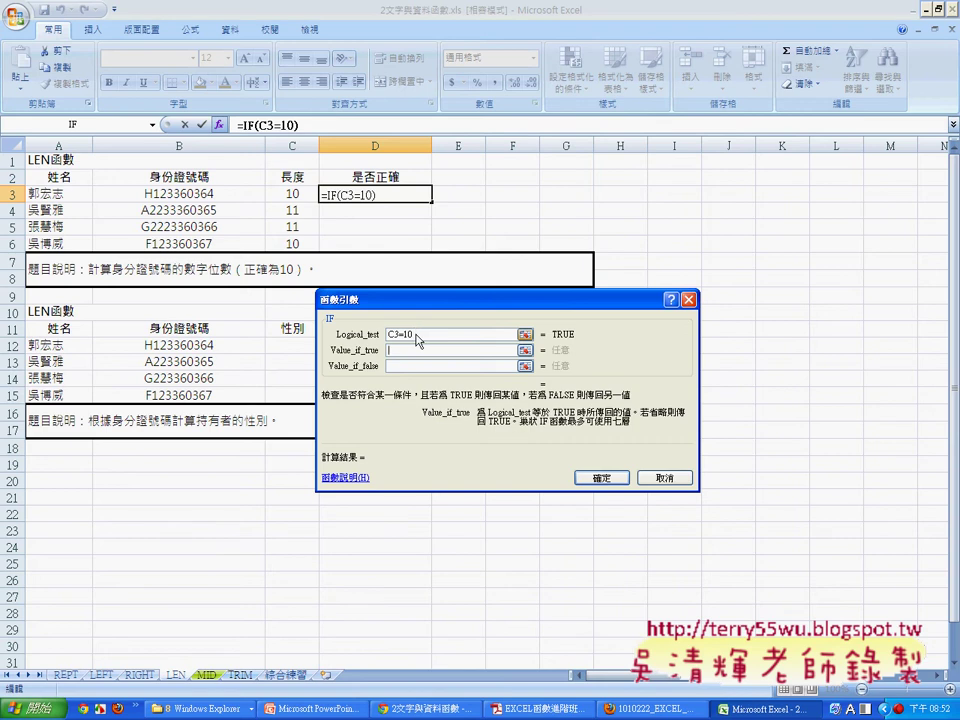
Step: Make the IF function return 是 when the test is true and 否 when it is false
text(/)
key(BackSpace)
key(shift)
text(g)
text(是)
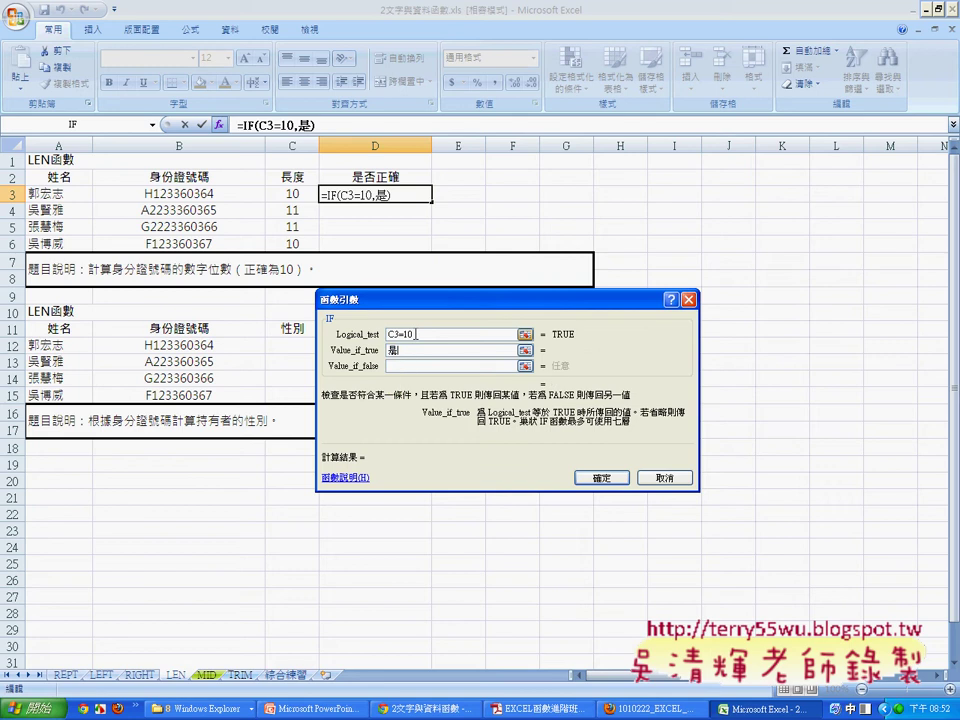
key(Tab)
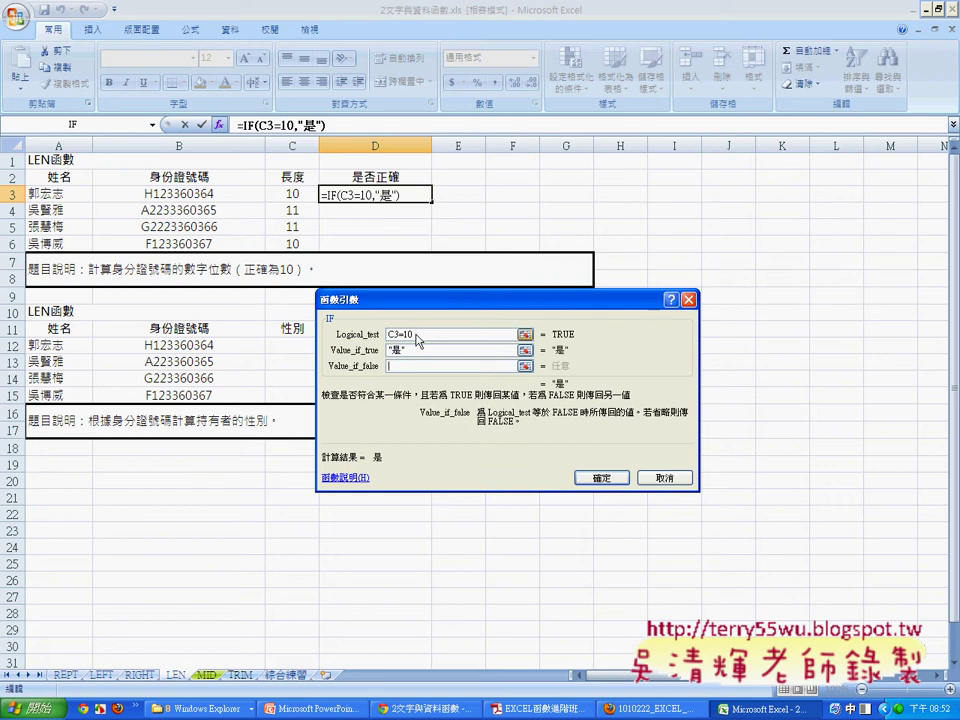
text([)
text(否)
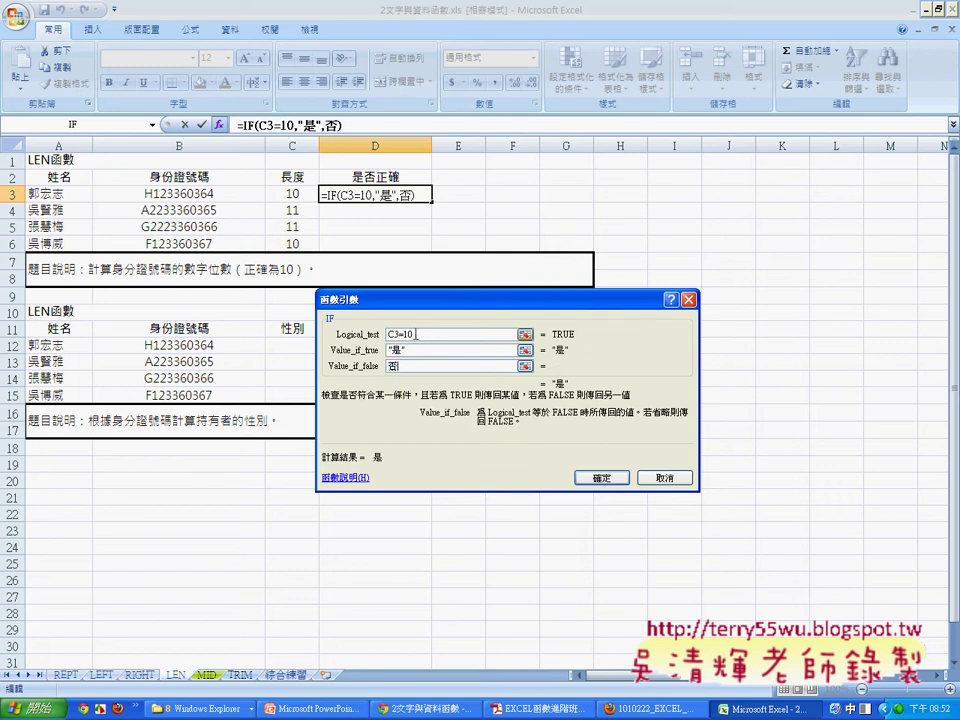
click(417, 350)
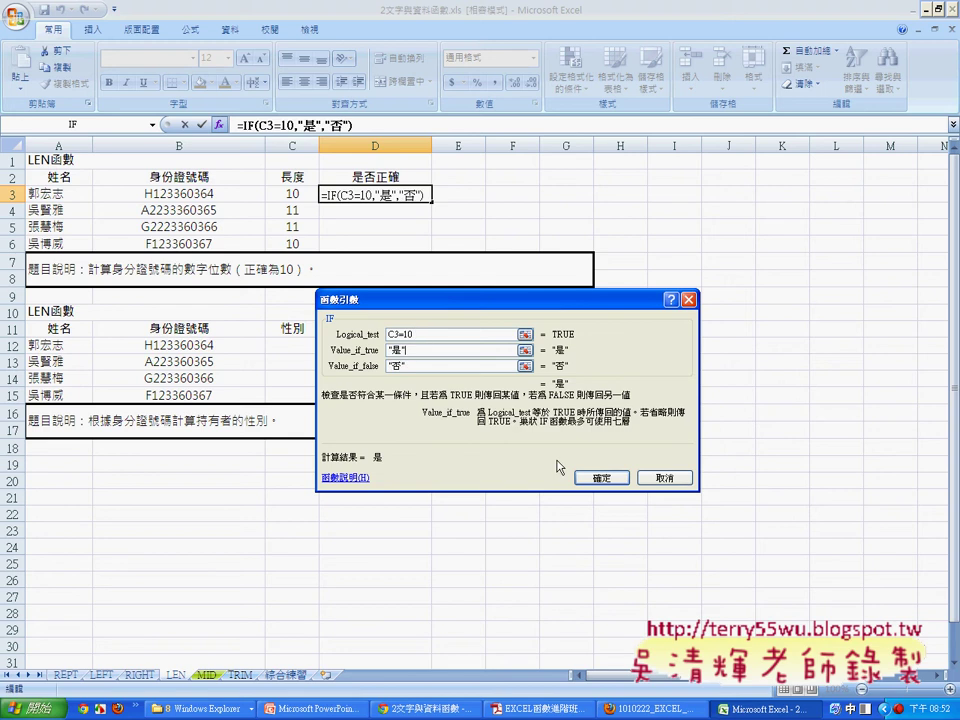
click(595, 478)
Step: Fill the IF formula from D3 down to D6 and review the formula in D3
drag(432, 201, 432, 249)
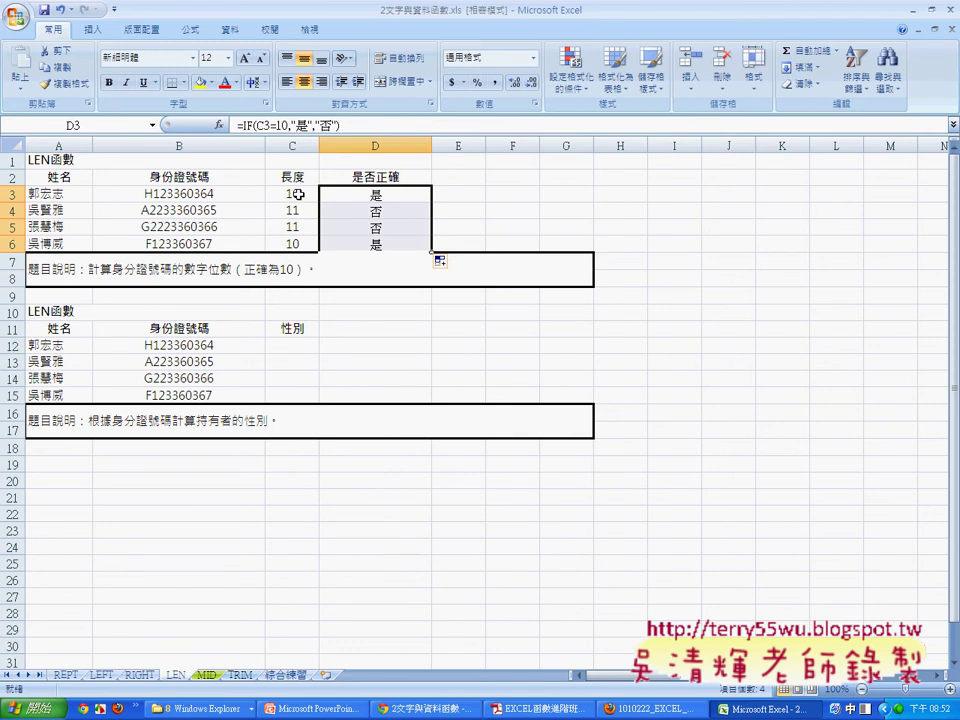
click(298, 194)
click(358, 194)
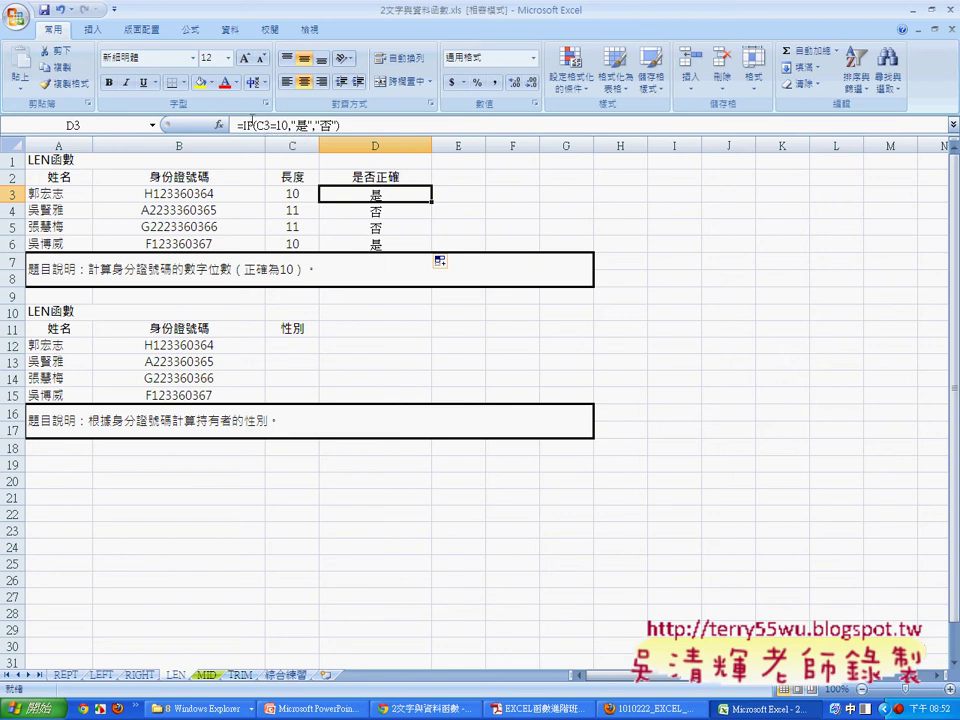
Step: Look over the 性別 exercise starting at C12, and view the MID sheet
click(296, 345)
scroll(300, 346, down, 1)
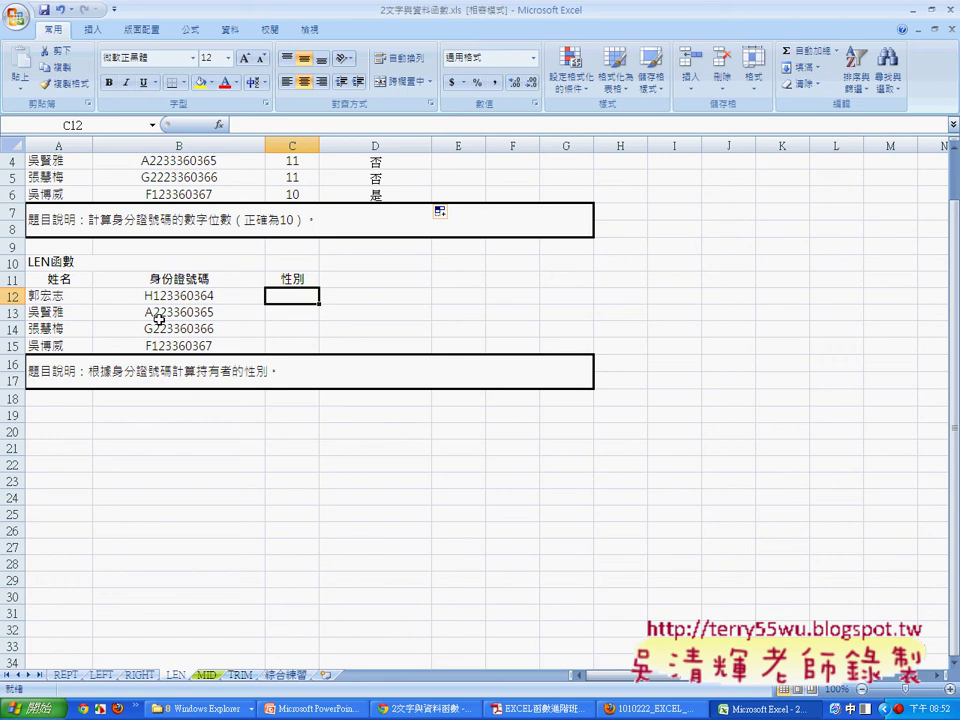
click(205, 676)
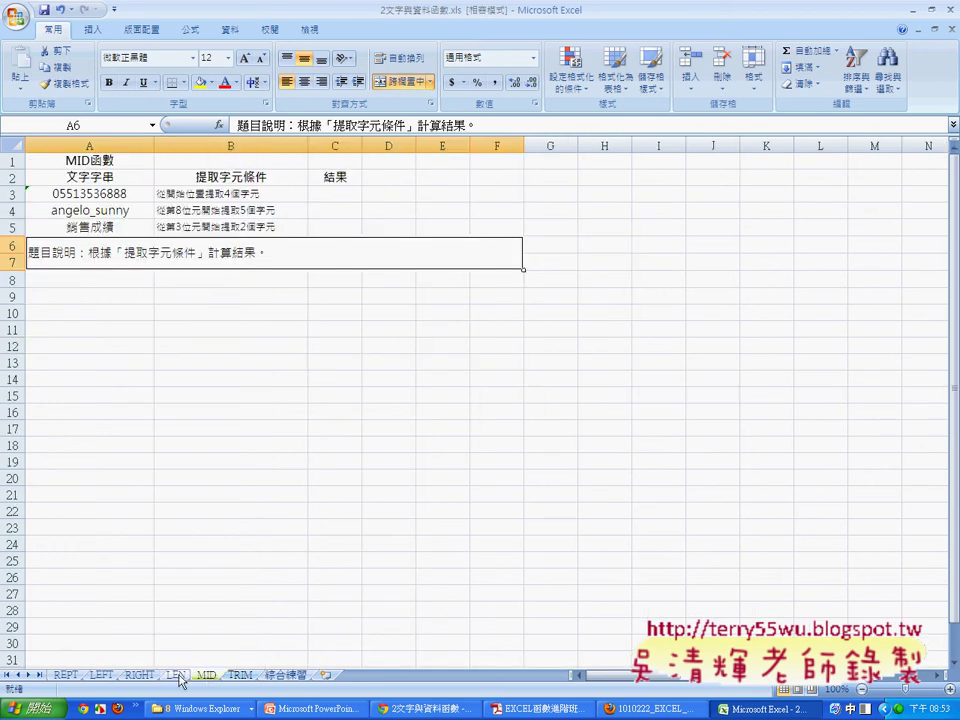